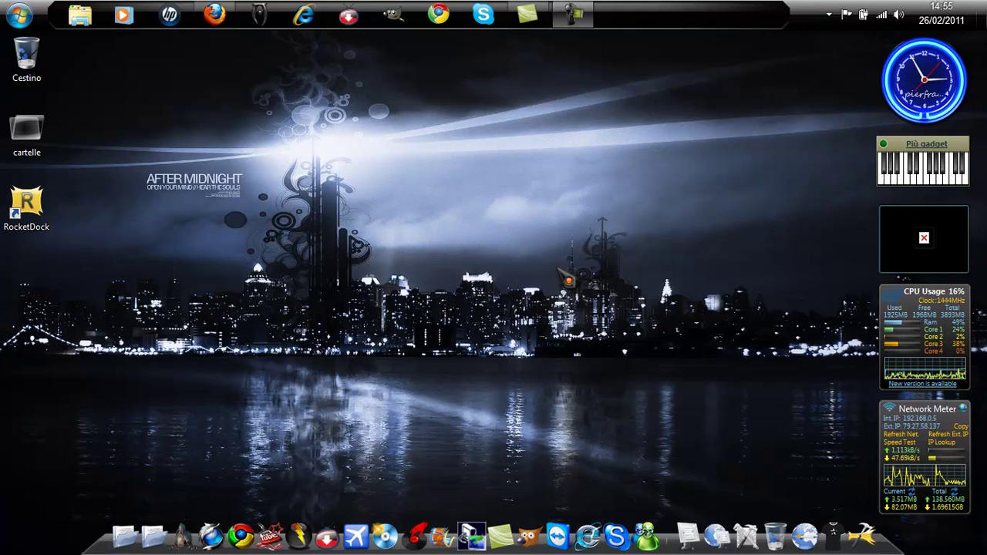
Launch GIMP and bring up the File > Crea > Logotipi > Profilo 3D script dialog.
{"action": "left_click_drag", "start_coordinate": [568, 278], "coordinate": [634, 295]}
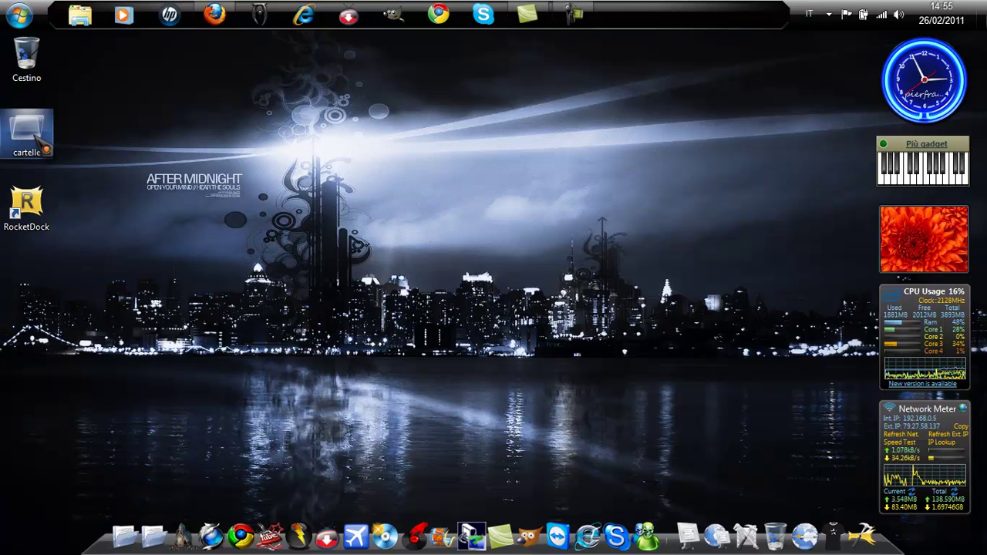
{"action": "left_click", "coordinate": [532, 532]}
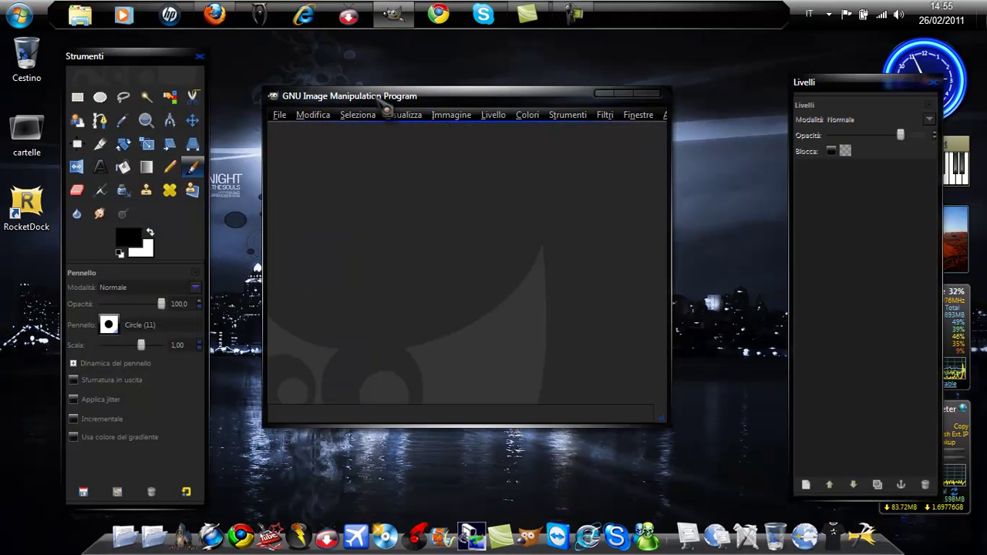
{"action": "left_click_drag", "start_coordinate": [380, 99], "coordinate": [378, 86]}
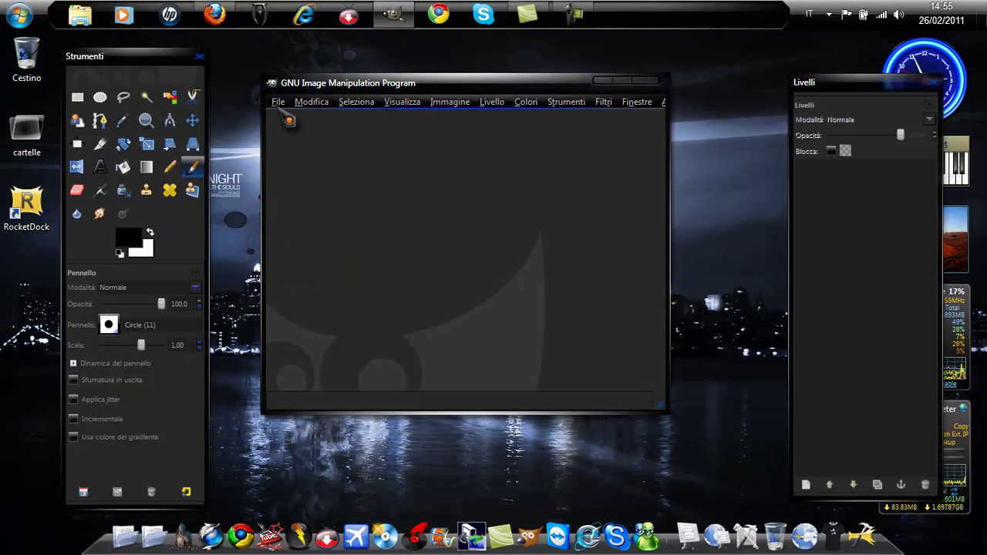
{"action": "left_click", "coordinate": [279, 104]}
{"action": "mouse_move", "coordinate": [298, 134]}
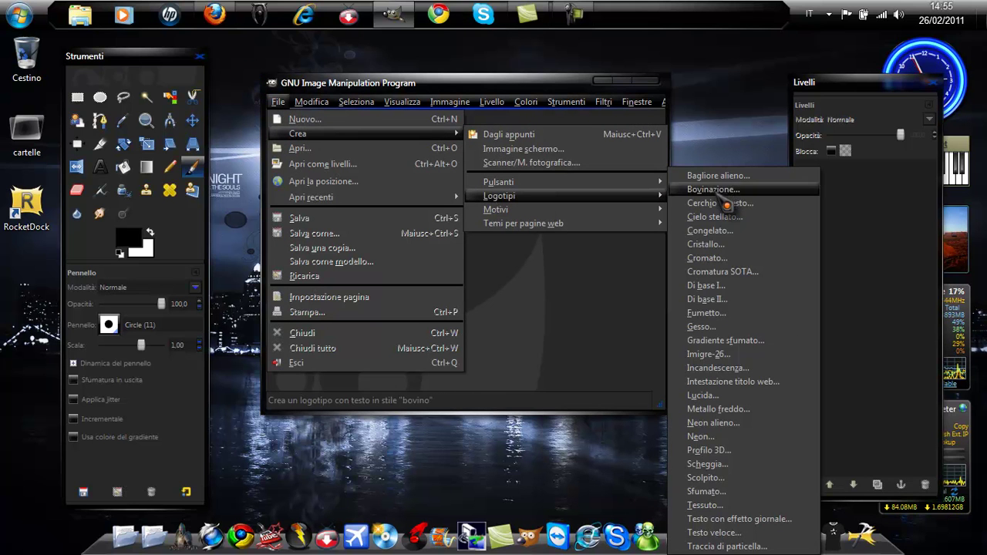
{"action": "mouse_move", "coordinate": [499, 196]}
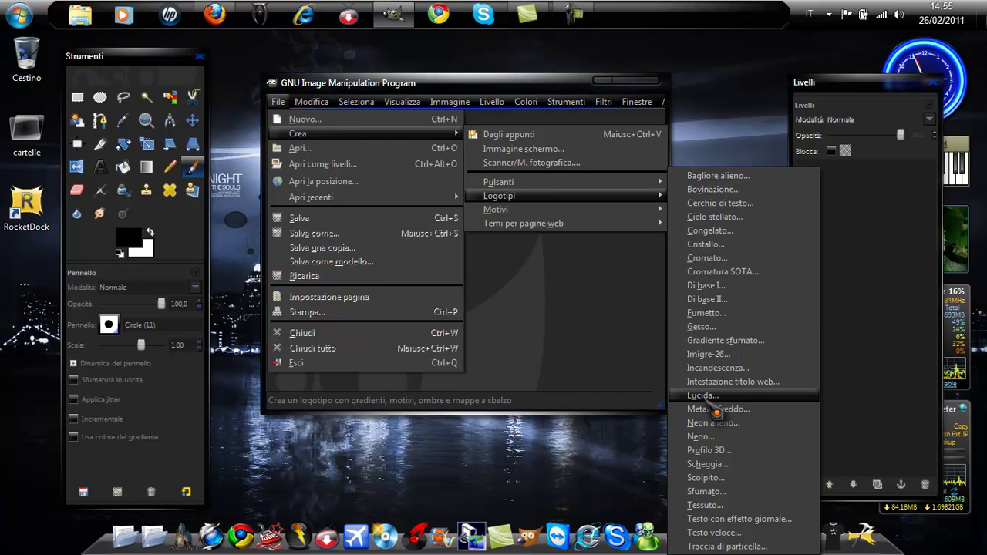
{"action": "left_click", "coordinate": [703, 451]}
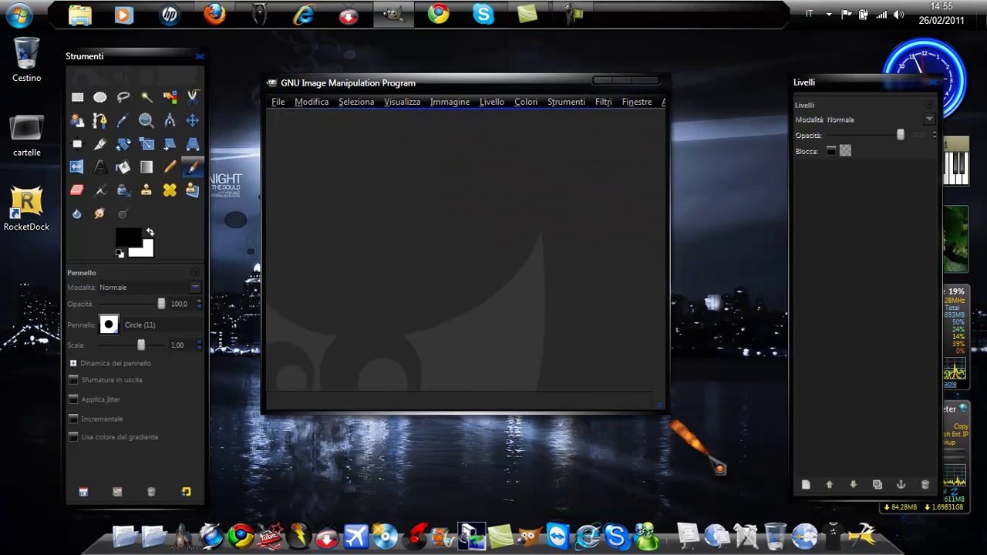
Set the Profilo 3D logo pattern to 'recessed'.
{"action": "left_click_drag", "start_coordinate": [145, 60], "coordinate": [461, 95]}
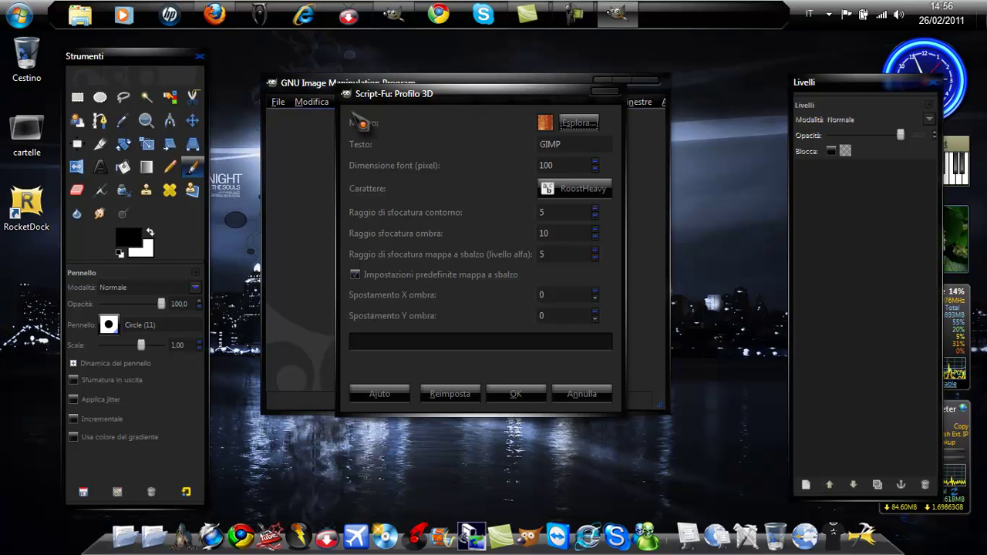
{"action": "left_click_drag", "start_coordinate": [549, 95], "coordinate": [552, 93]}
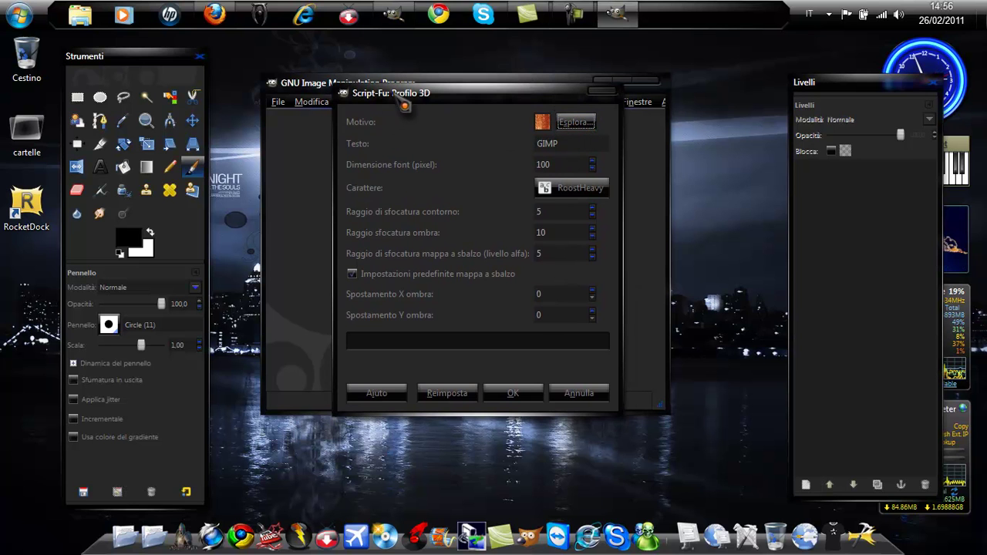
{"action": "left_click", "coordinate": [577, 122]}
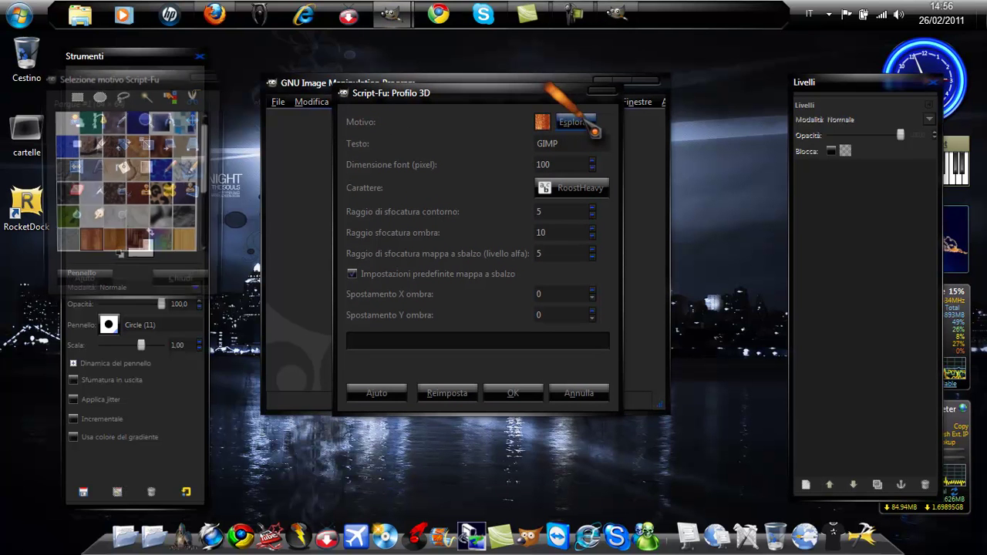
{"action": "scroll", "coordinate": [173, 130], "scroll_direction": "down", "scroll_amount": 4}
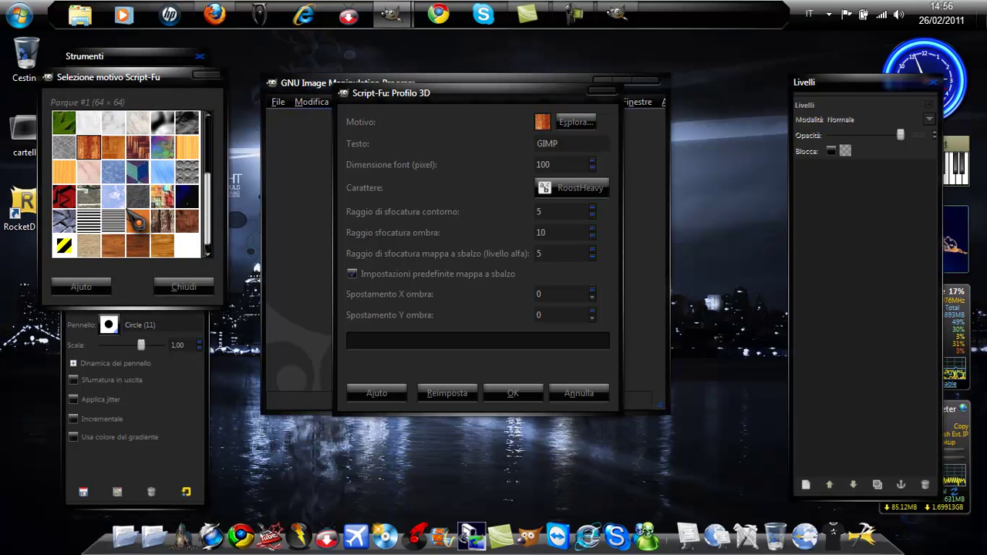
{"action": "left_click", "coordinate": [187, 172]}
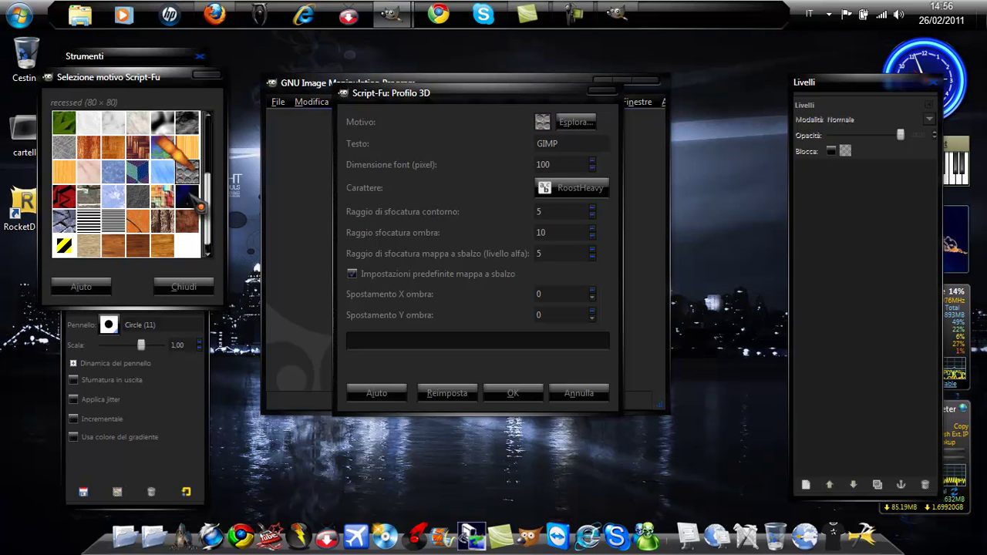
{"action": "left_click", "coordinate": [205, 291]}
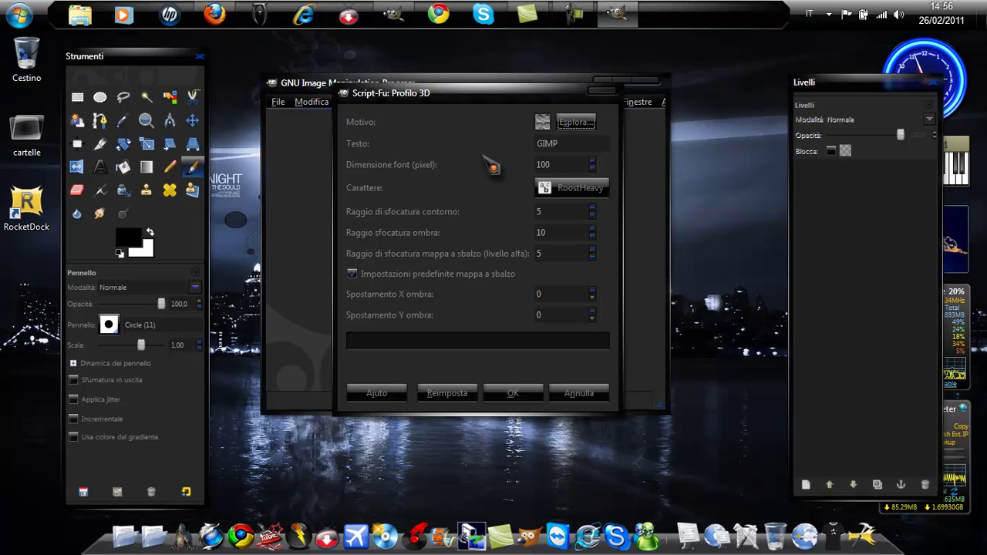
Replace the default logo text with the user's handle and generate the 3D logo.
{"action": "left_click", "coordinate": [558, 143]}
{"action": "key", "text": "BackSpace"}
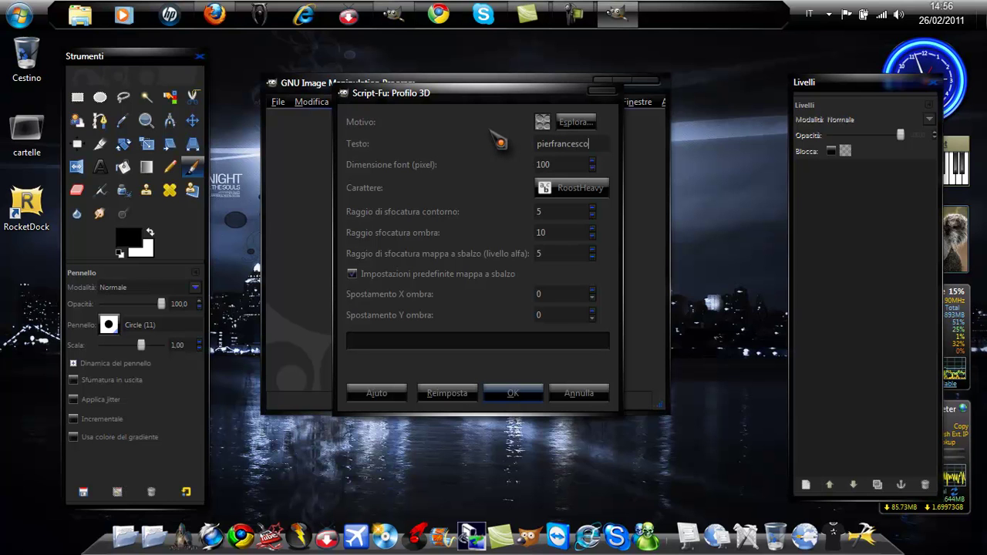
{"action": "type", "text": "008"}
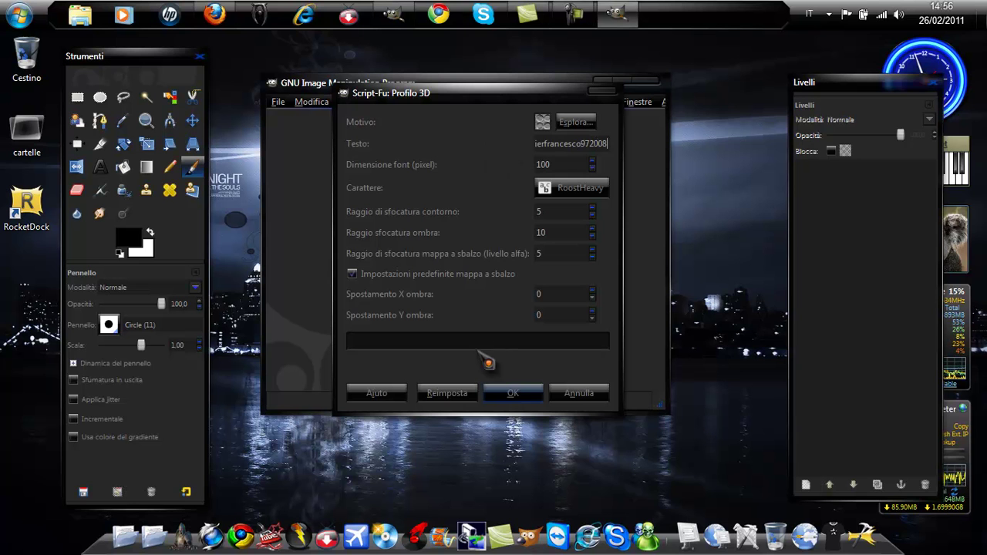
{"action": "left_click", "coordinate": [513, 394]}
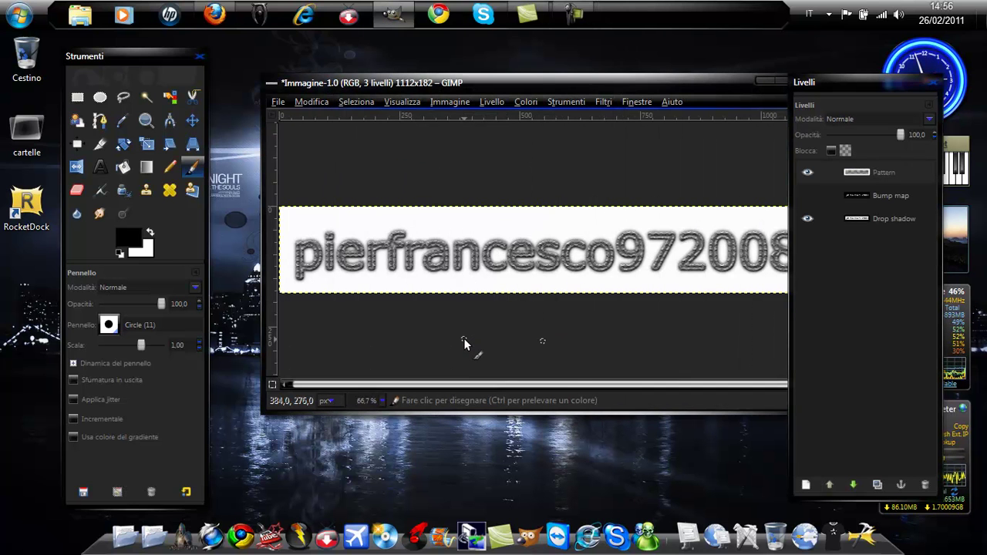
Maximize the image window and make the Bump map layer active and visible.
{"action": "left_click", "coordinate": [782, 84]}
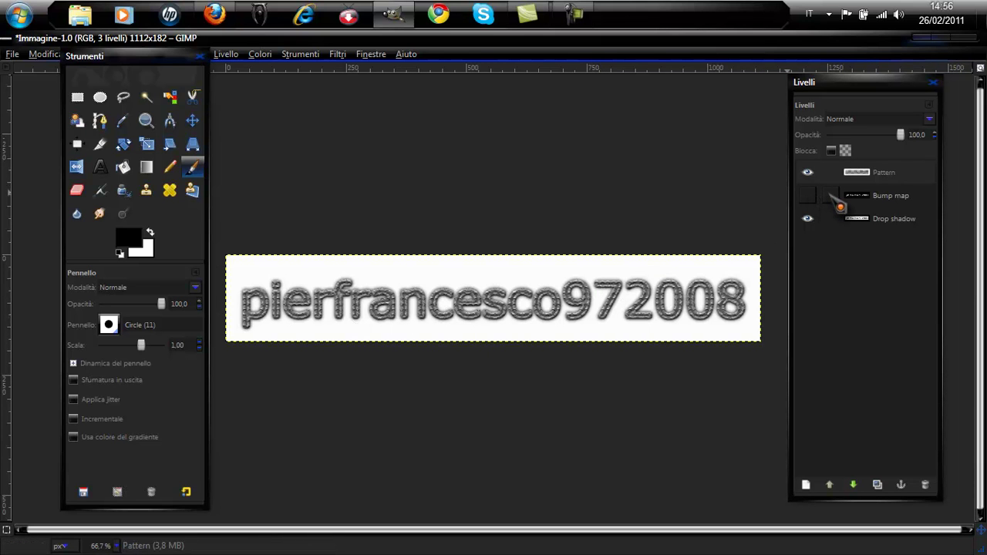
{"action": "left_click", "coordinate": [808, 170]}
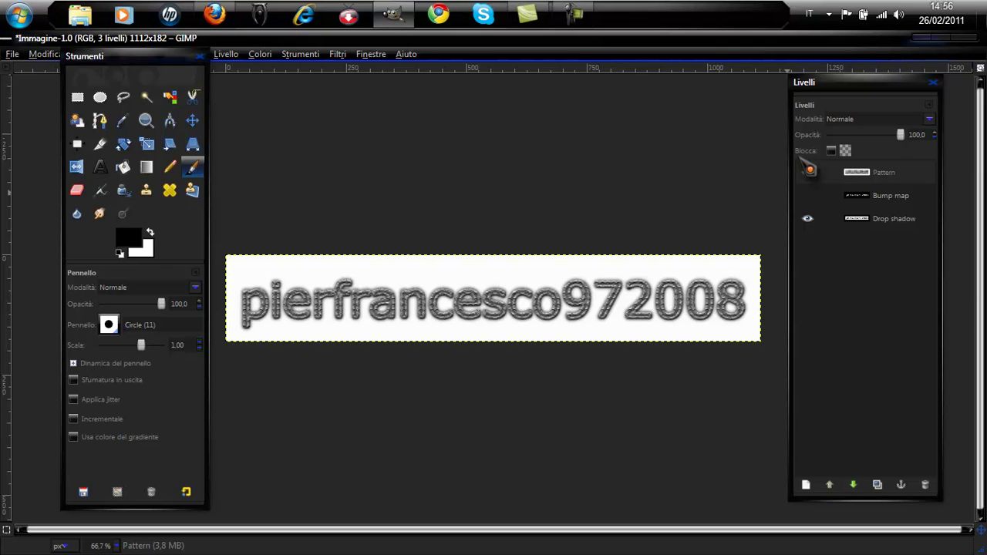
{"action": "left_click", "coordinate": [809, 170]}
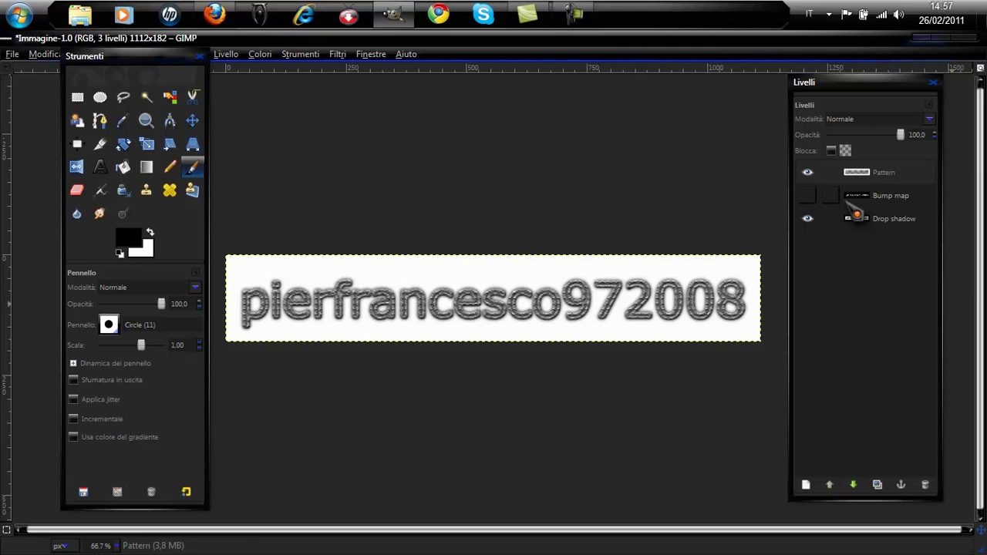
{"action": "left_click", "coordinate": [839, 197]}
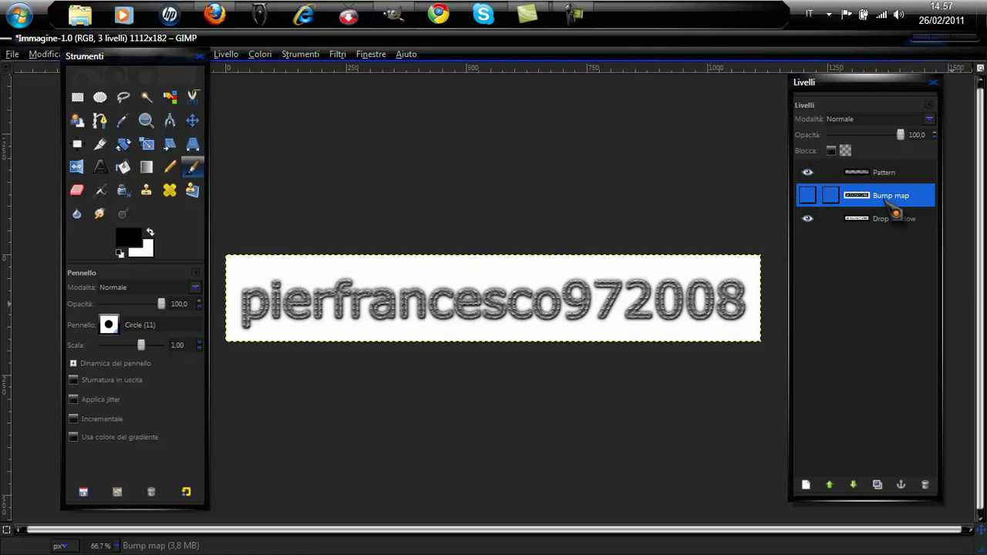
{"action": "left_click", "coordinate": [807, 195]}
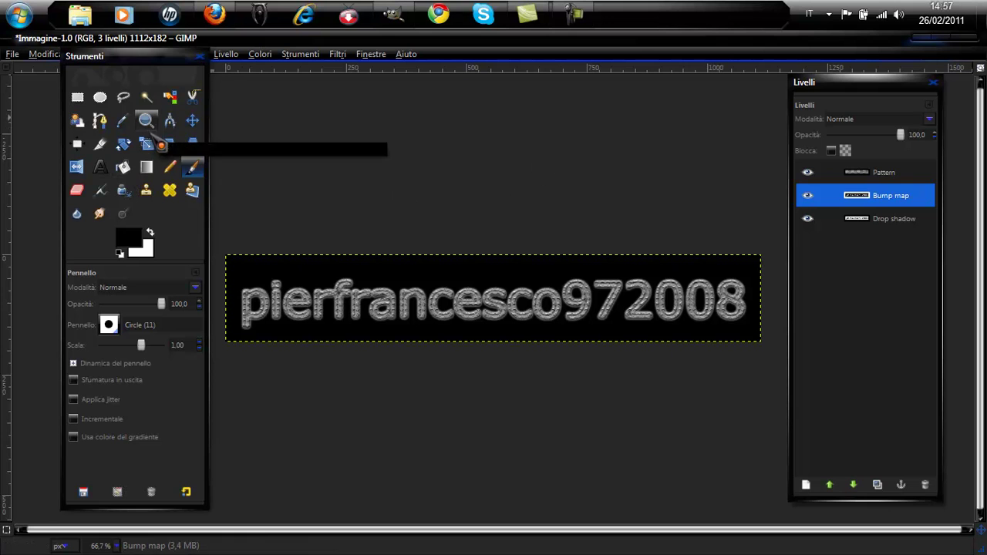
Bucket-fill the Bump map background with the Blue Web pattern, covering a remaining gap too.
{"action": "left_click", "coordinate": [124, 168]}
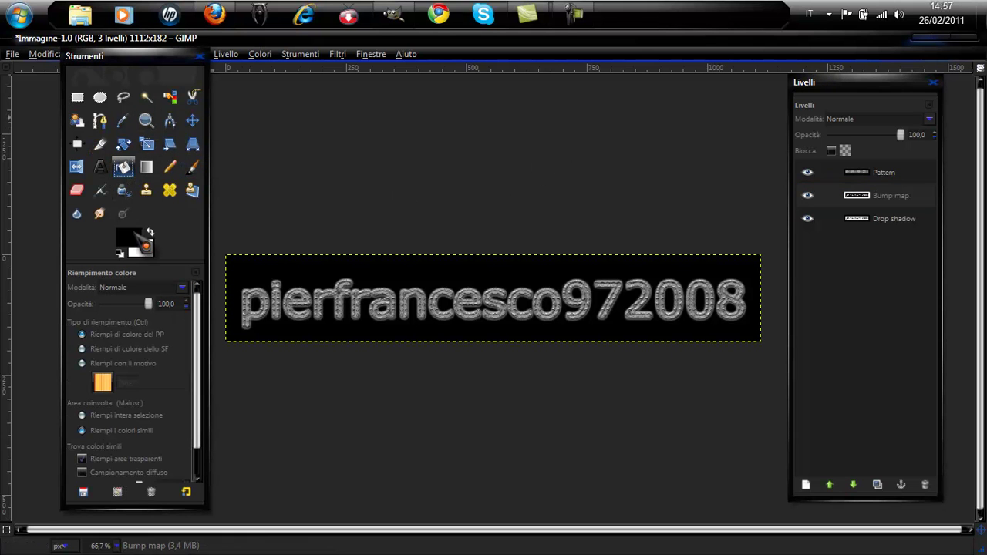
{"action": "left_click", "coordinate": [108, 363]}
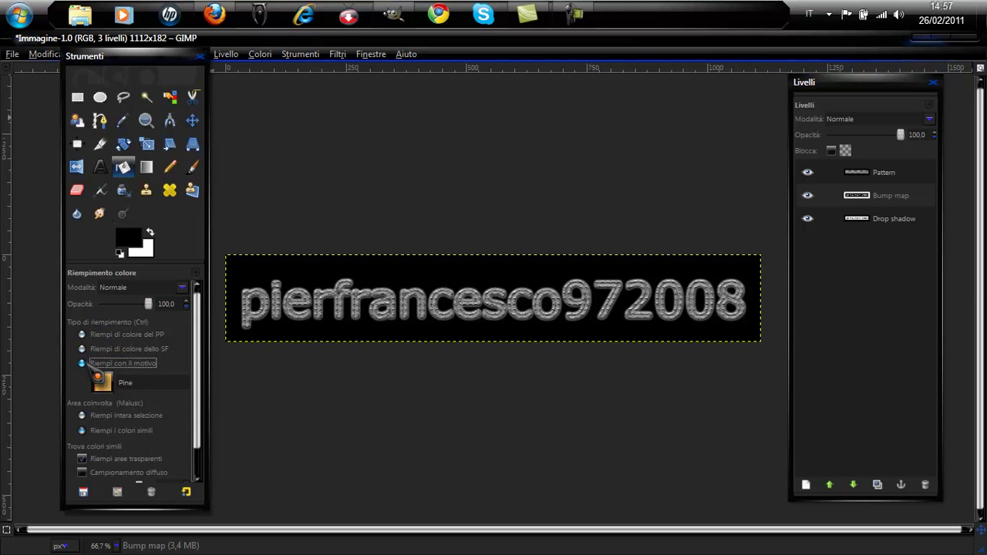
{"action": "left_click", "coordinate": [103, 381]}
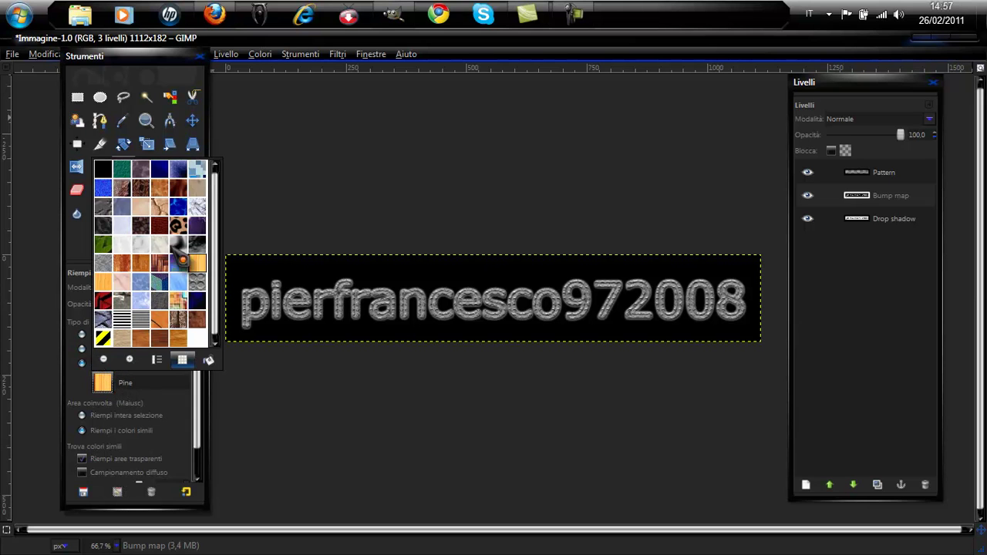
{"action": "left_click", "coordinate": [107, 192]}
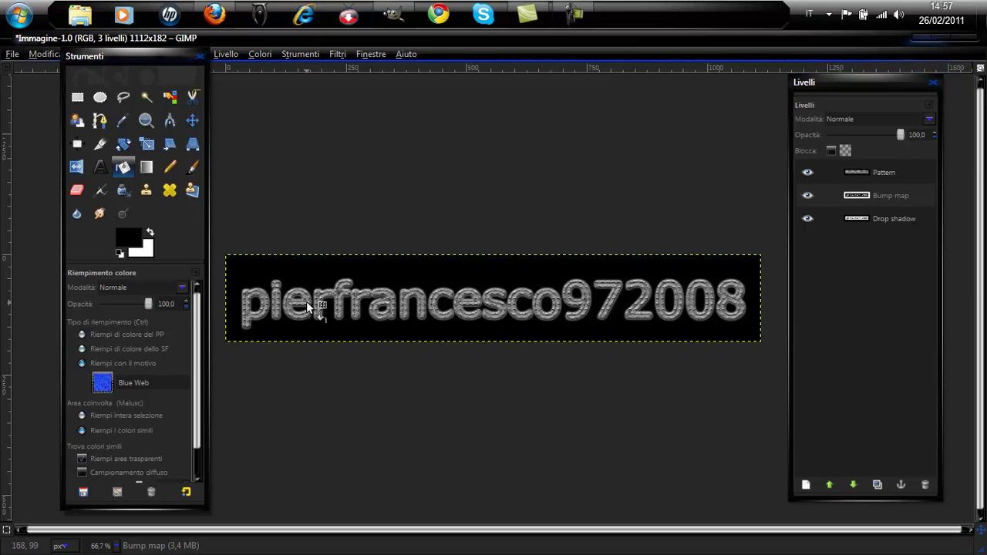
{"action": "left_click", "coordinate": [297, 282]}
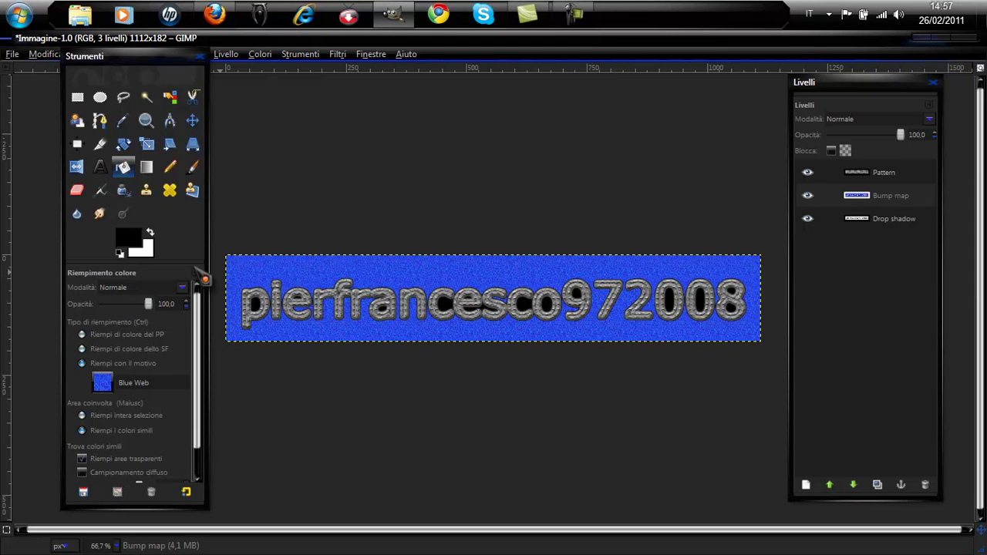
{"action": "left_click", "coordinate": [807, 196]}
{"action": "left_click", "coordinate": [807, 196]}
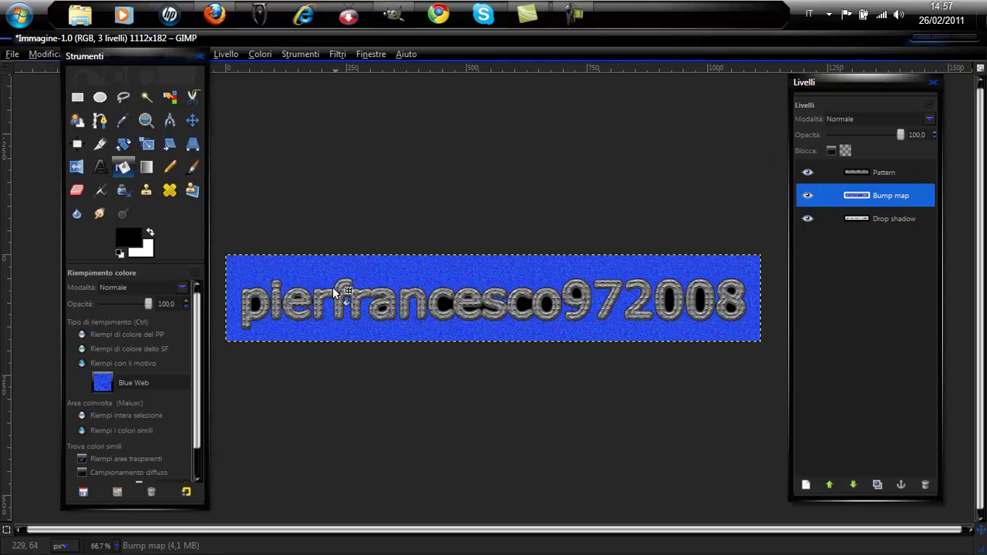
{"action": "left_click", "coordinate": [257, 309]}
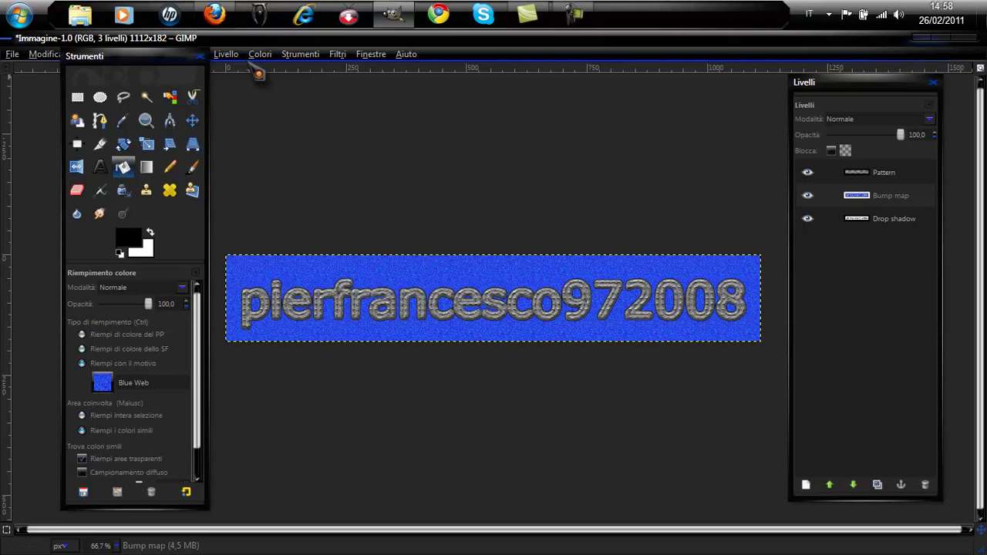
Rotate the image 90° clockwise and zoom out to fit the tall banner.
{"action": "left_click_drag", "start_coordinate": [182, 68], "coordinate": [133, 61]}
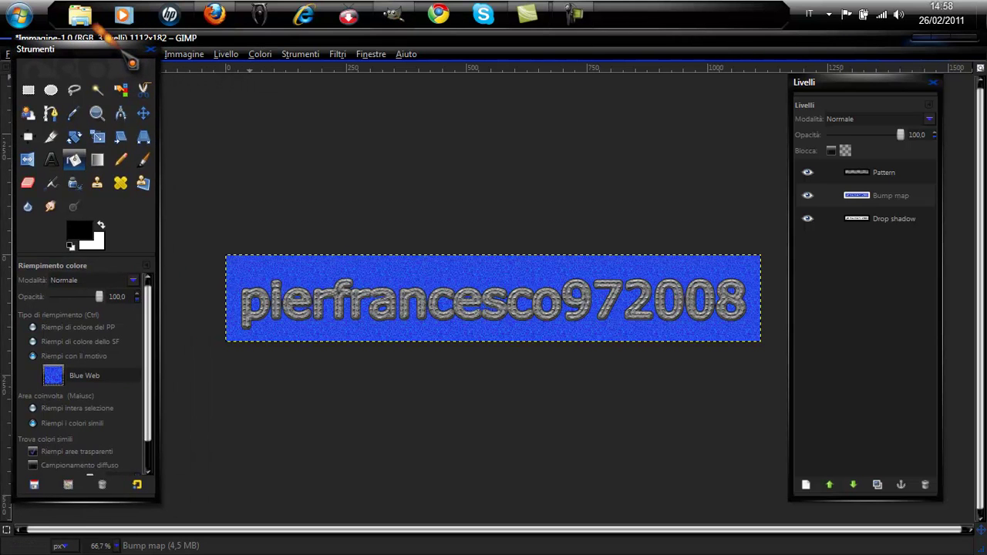
{"action": "left_click", "coordinate": [183, 55]}
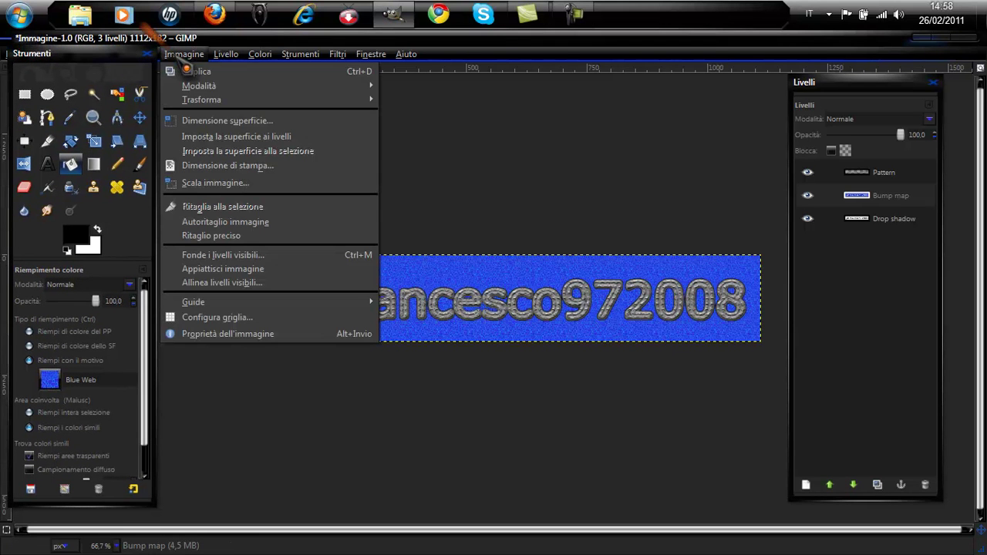
{"action": "mouse_move", "coordinate": [201, 99]}
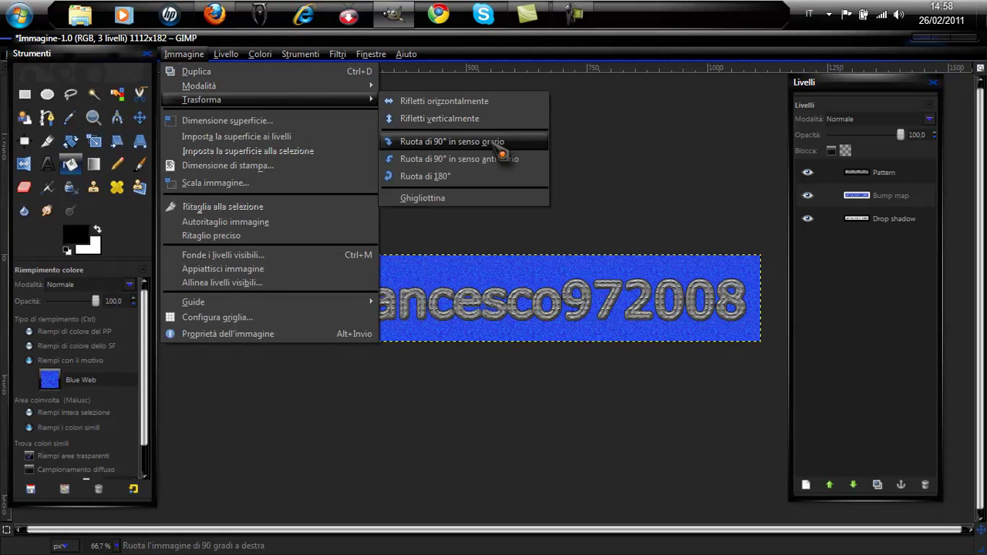
{"action": "left_click", "coordinate": [484, 142]}
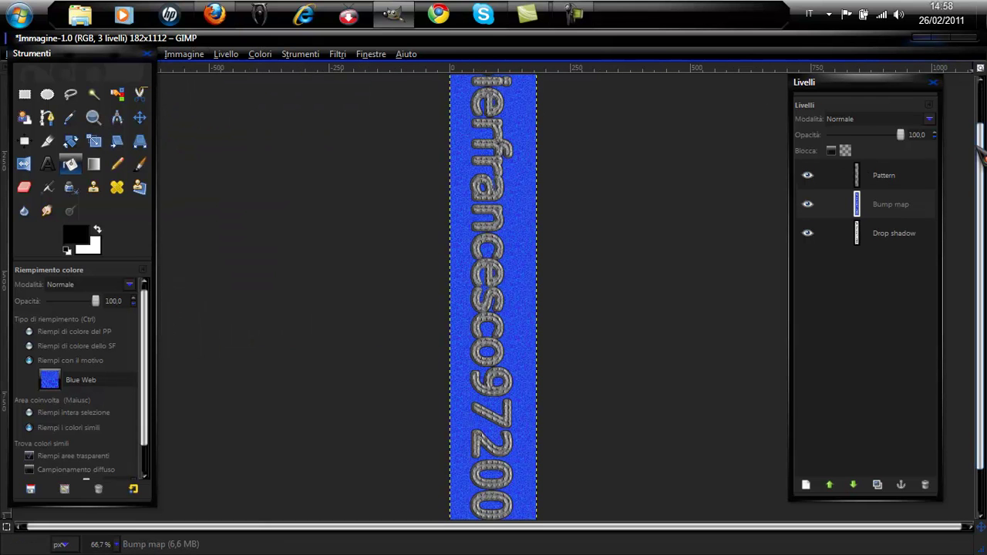
{"action": "key", "text": "minus"}
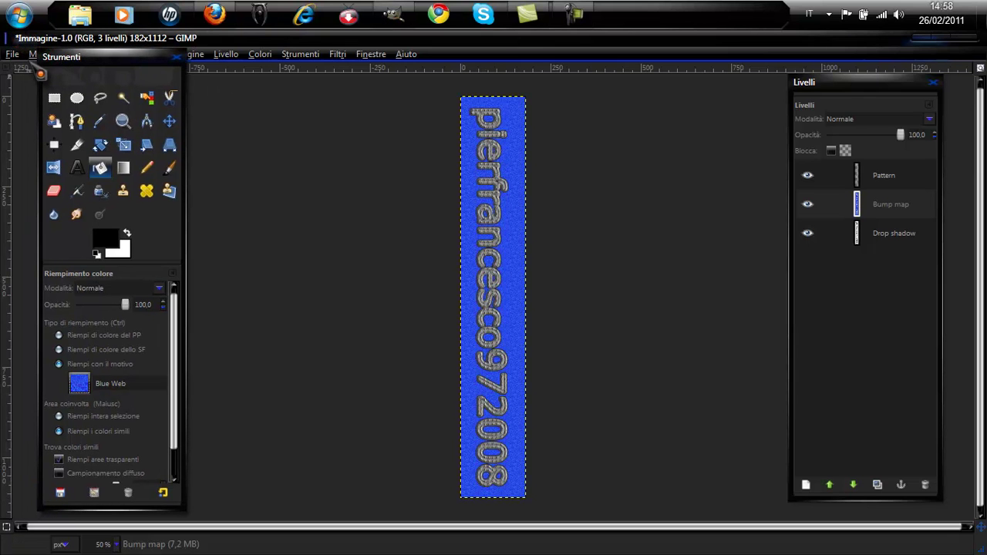
Save a copy to Scrivania as logo.bmp with visible layers merged, then minimize GIMP.
{"action": "left_click", "coordinate": [13, 54]}
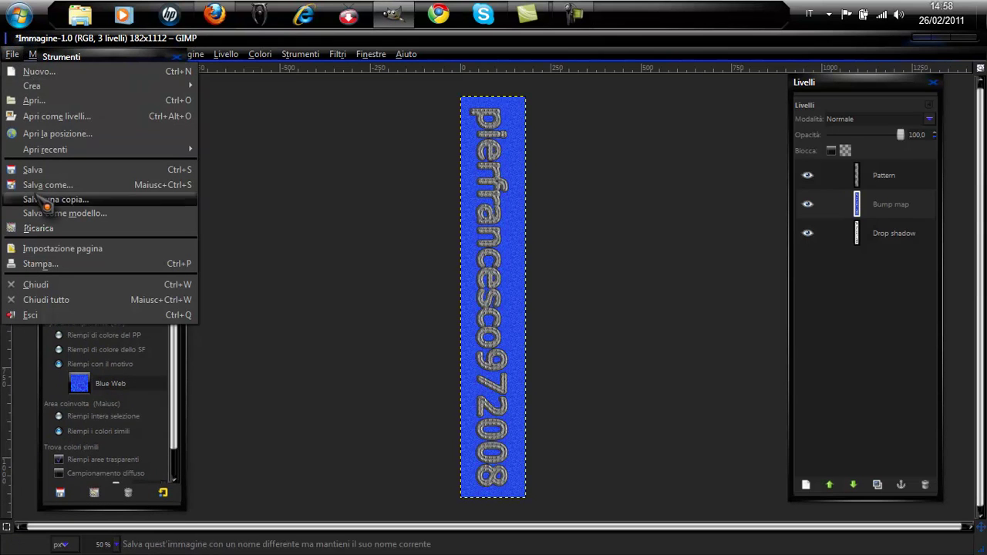
{"action": "left_click", "coordinate": [46, 185]}
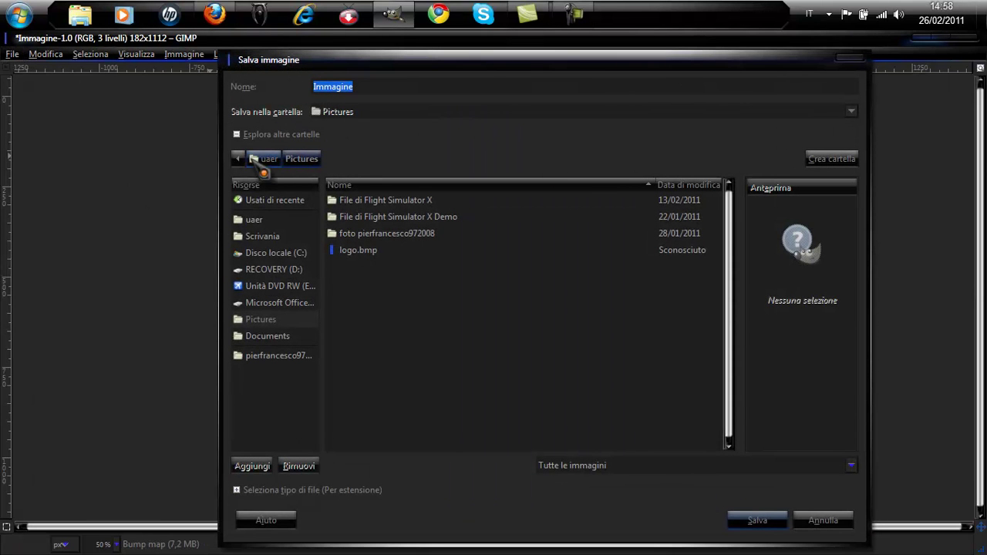
{"action": "left_click", "coordinate": [237, 134]}
{"action": "left_click", "coordinate": [351, 113]}
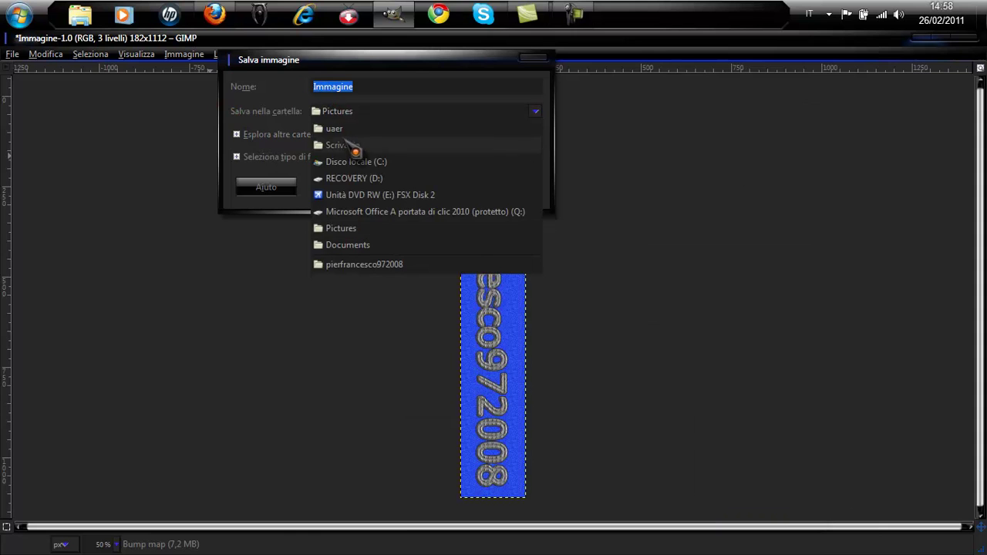
{"action": "left_click", "coordinate": [347, 144]}
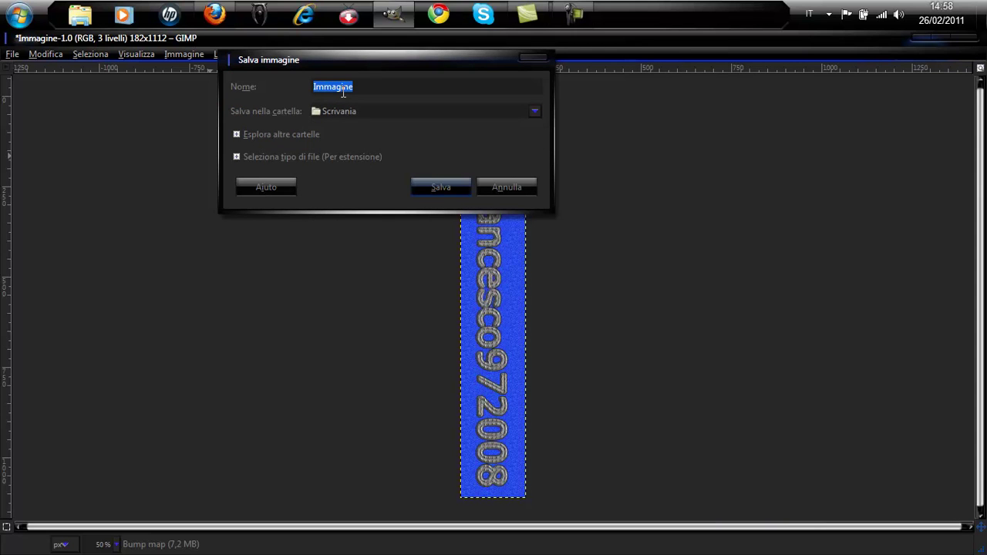
{"action": "type", "text": "f"}
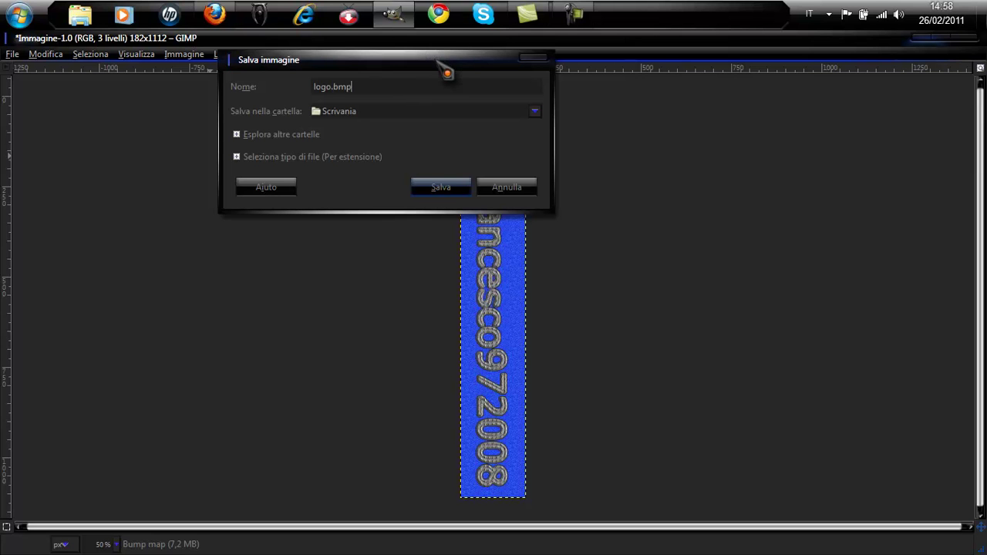
{"action": "left_click", "coordinate": [438, 187]}
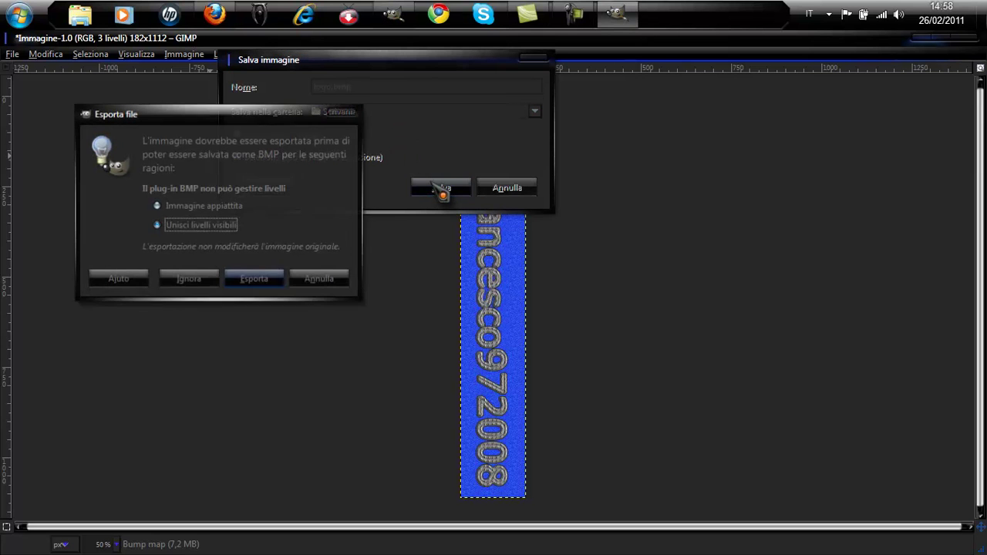
{"action": "left_click", "coordinate": [256, 282]}
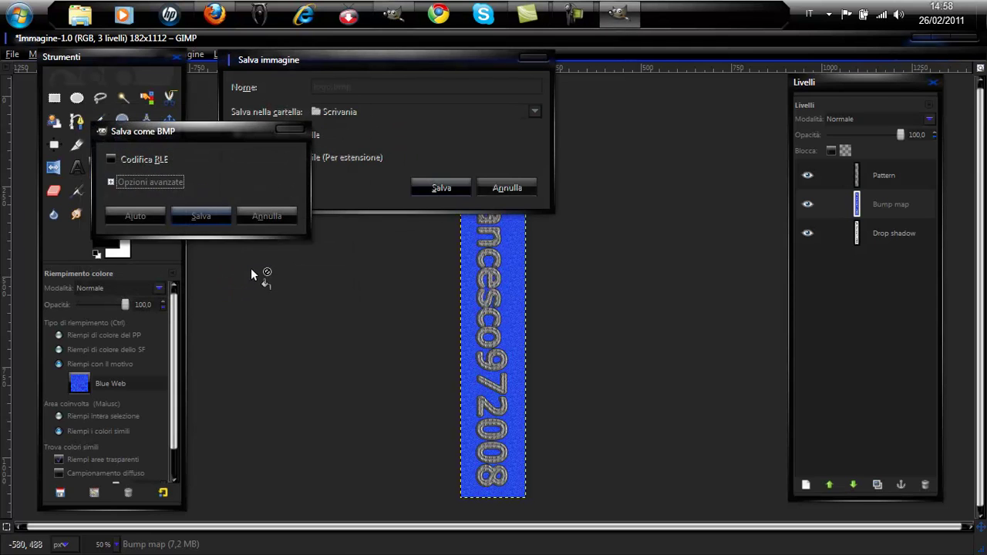
{"action": "left_click", "coordinate": [228, 214]}
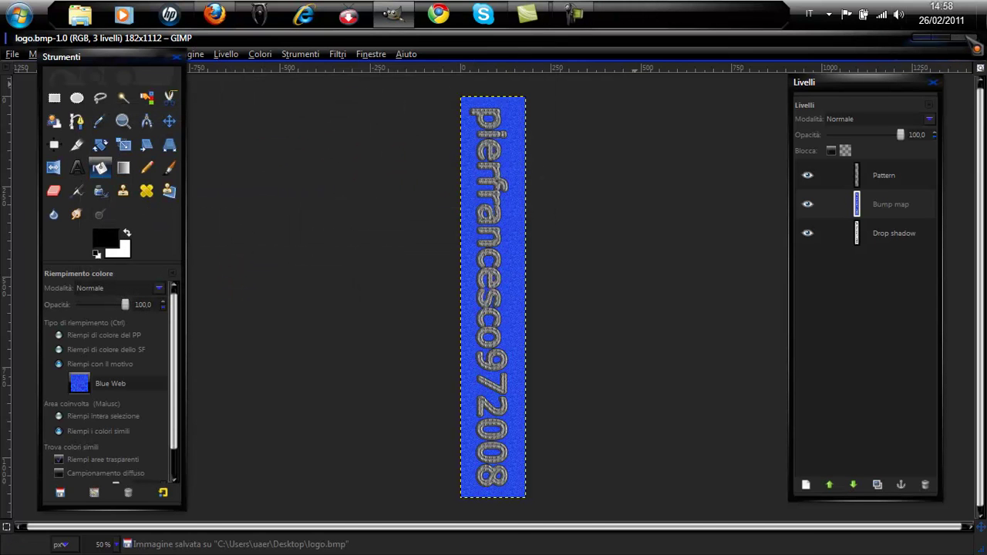
{"action": "left_click", "coordinate": [973, 40]}
{"action": "left_click", "coordinate": [602, 81]}
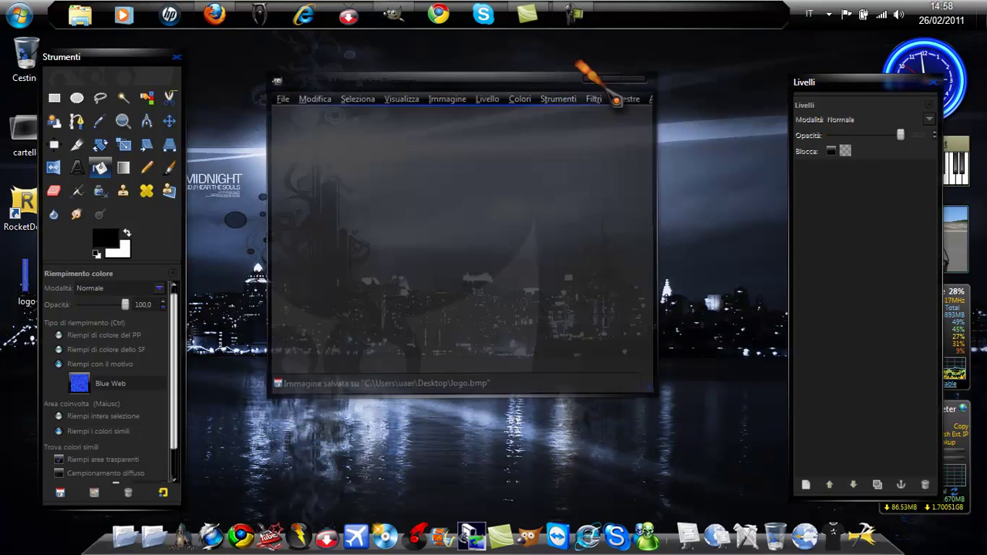
{"action": "left_click_drag", "start_coordinate": [87, 56], "coordinate": [175, 53]}
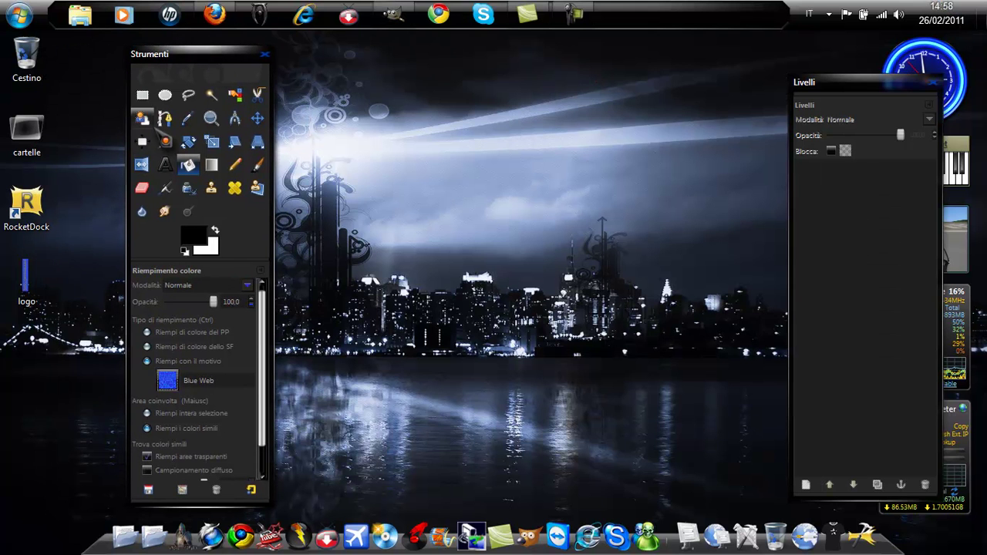
{"action": "double_click", "coordinate": [26, 278]}
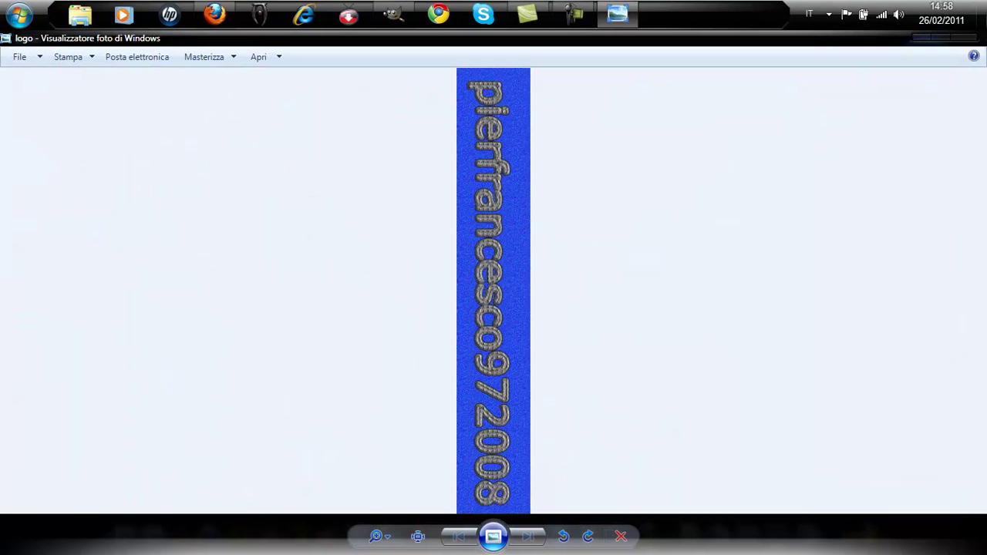
{"action": "left_click", "coordinate": [973, 38]}
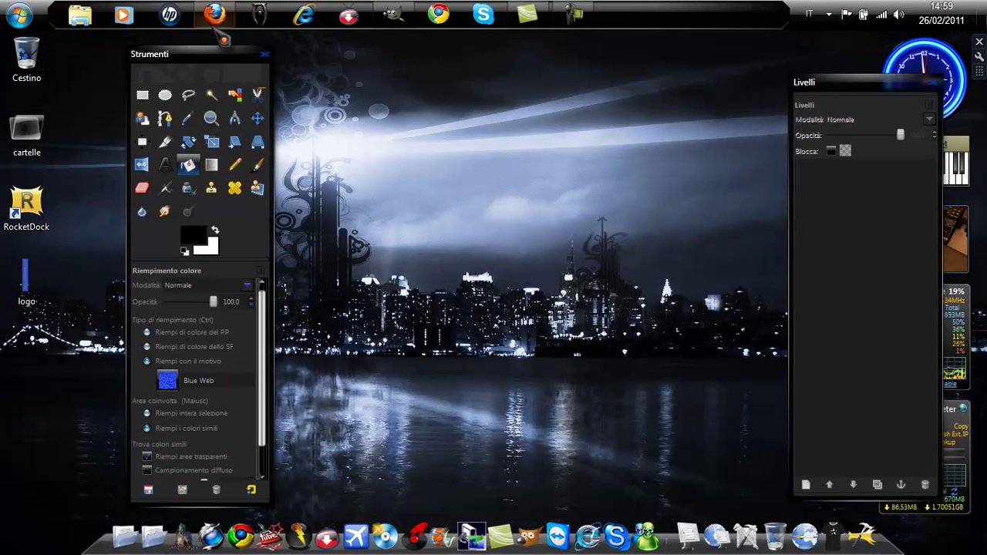
{"action": "left_click", "coordinate": [393, 15]}
{"action": "left_click", "coordinate": [623, 82]}
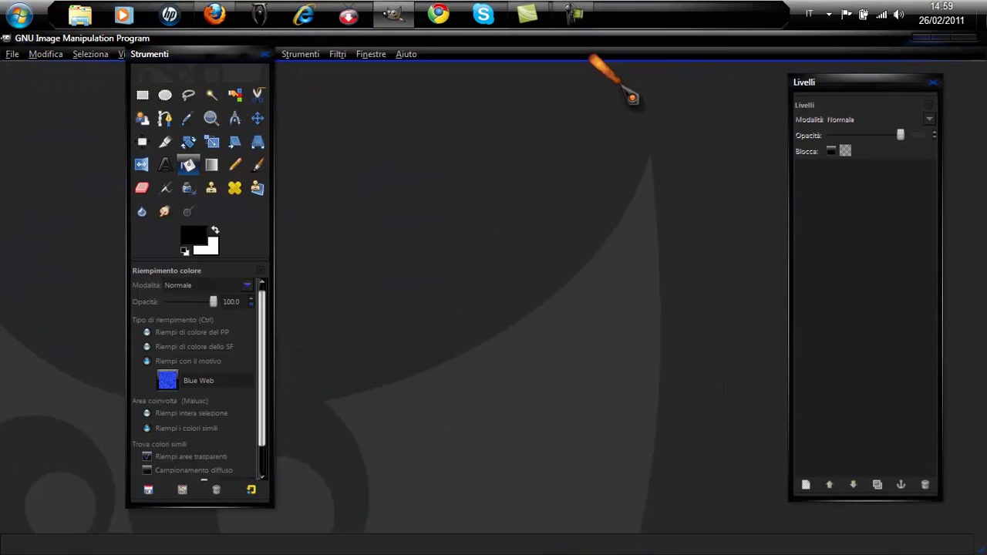
{"action": "mouse_move", "coordinate": [283, 70]}
{"action": "left_mouse_down"}
{"action": "mouse_move", "coordinate": [279, 118]}
{"action": "mouse_move", "coordinate": [116, 55]}
{"action": "left_mouse_up"}
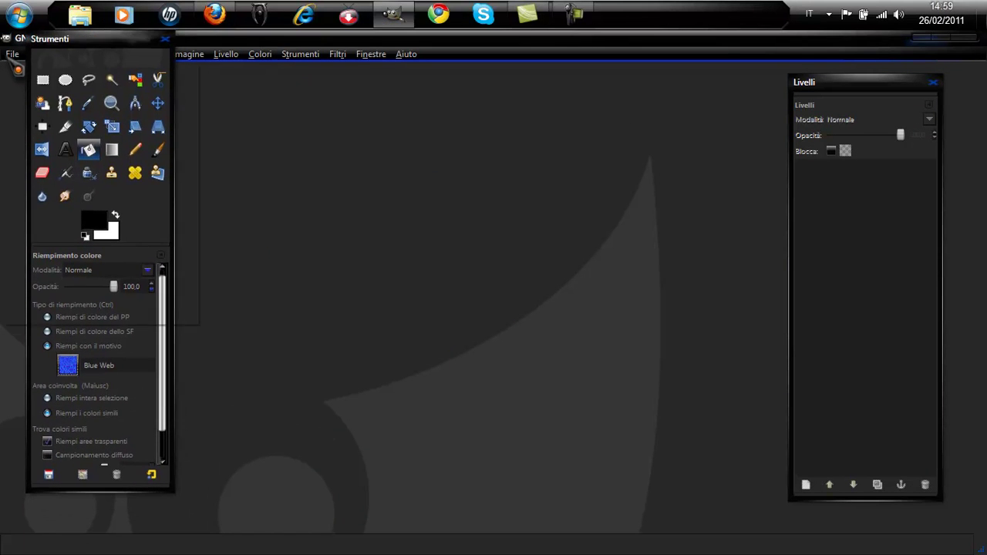
{"action": "left_click", "coordinate": [12, 54]}
{"action": "left_click", "coordinate": [54, 73]}
{"action": "type", "text": "315"}
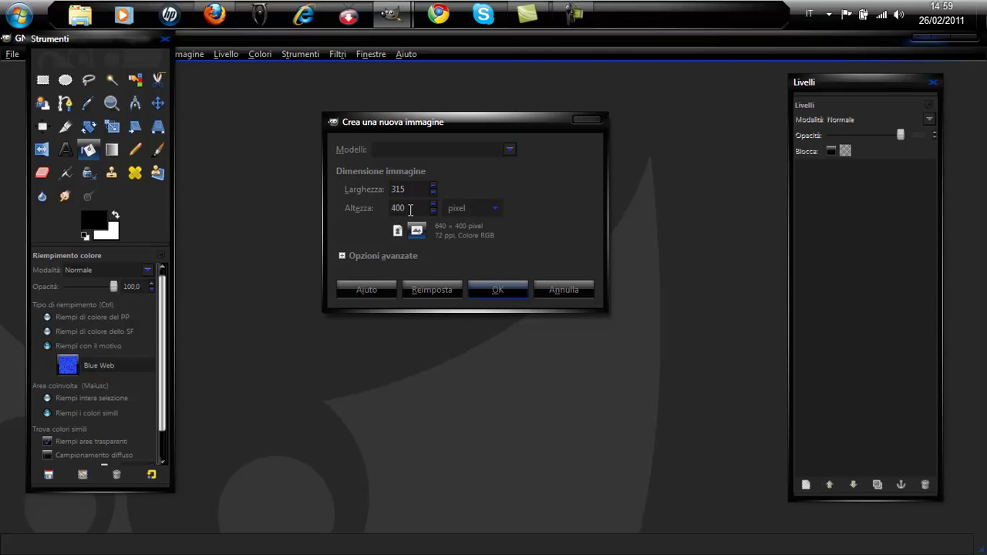
{"action": "left_click", "coordinate": [410, 209]}
{"action": "type", "text": "108"}
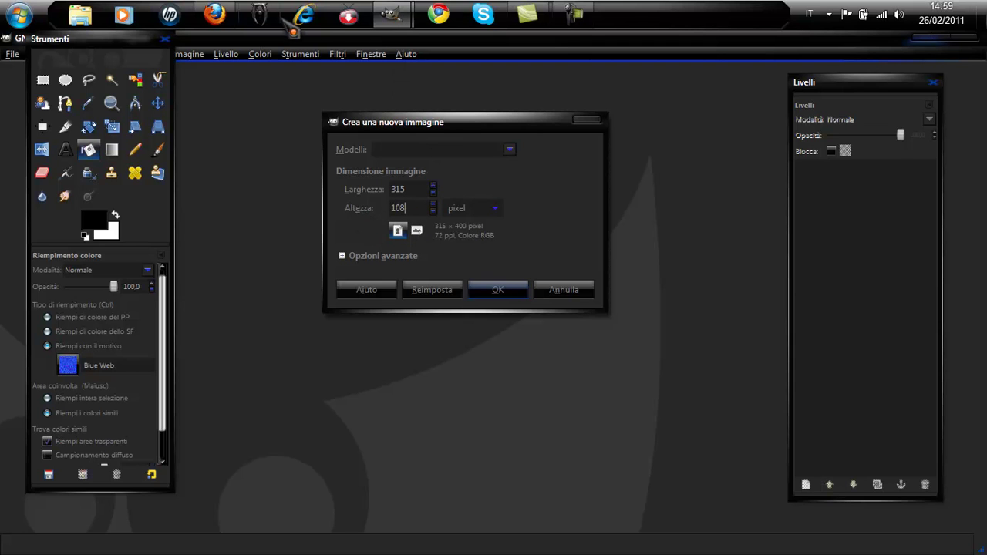
{"action": "left_click", "coordinate": [586, 120]}
{"action": "left_click", "coordinate": [920, 37]}
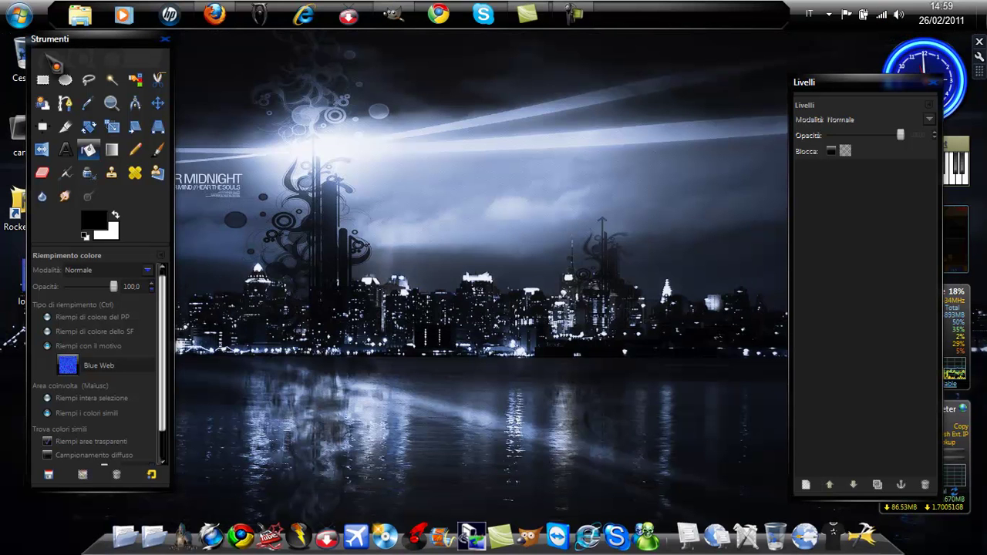
Read grandezza.txt in the cartelle folder (logo 108x315, icon 42x42), then return to GIMP.
{"action": "left_click_drag", "start_coordinate": [60, 39], "coordinate": [226, 46]}
{"action": "double_click", "coordinate": [26, 131]}
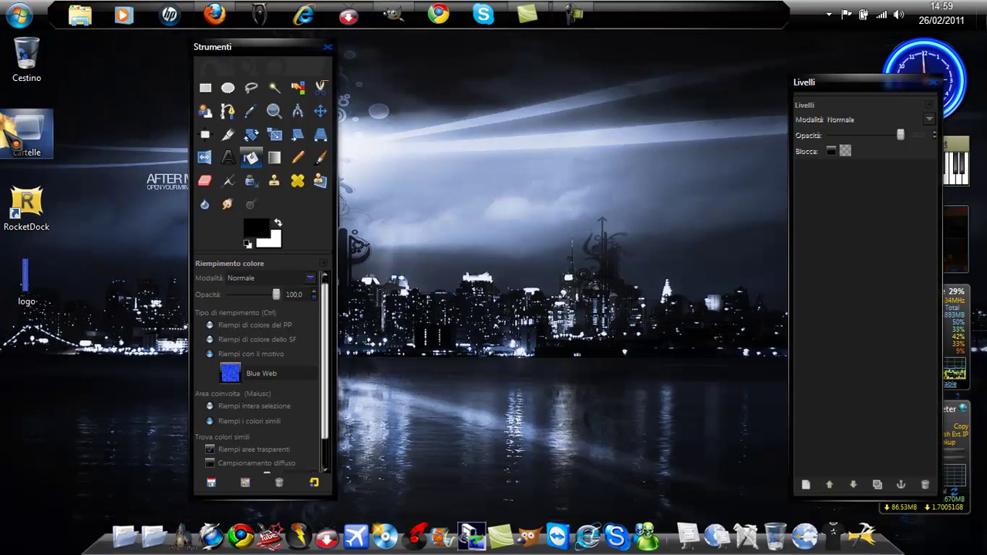
{"action": "scroll", "coordinate": [794, 318], "scroll_direction": "down", "scroll_amount": 1}
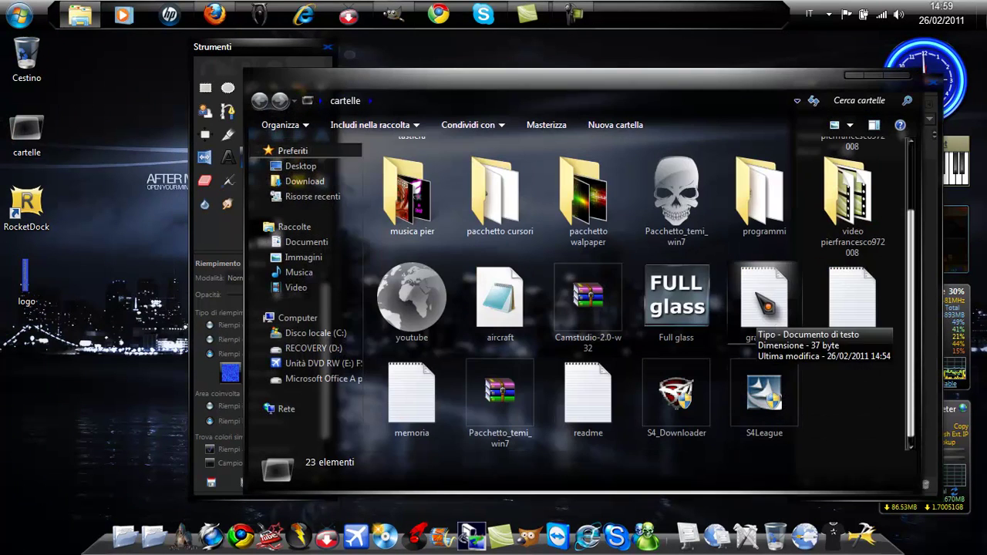
{"action": "double_click", "coordinate": [764, 301]}
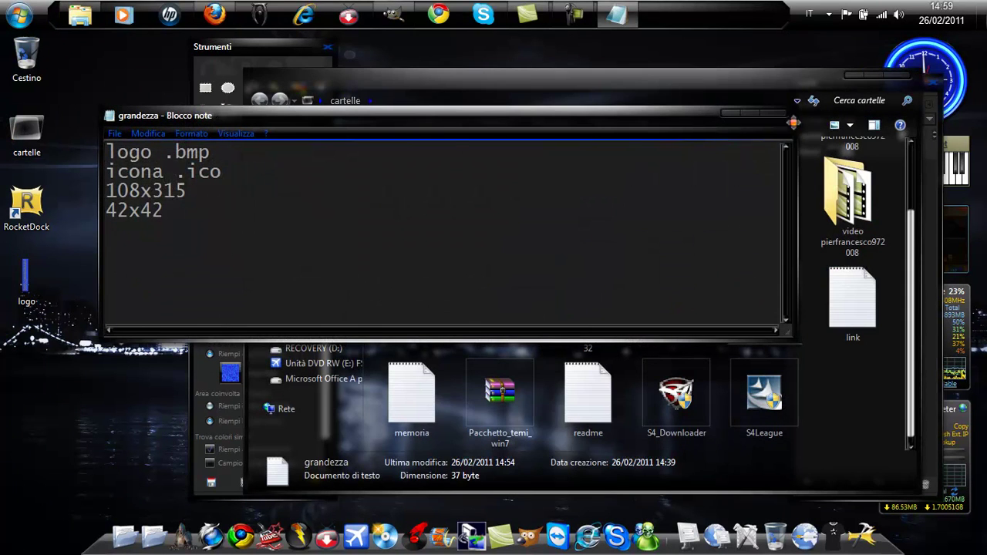
{"action": "left_click", "coordinate": [780, 114]}
{"action": "left_click", "coordinate": [904, 78]}
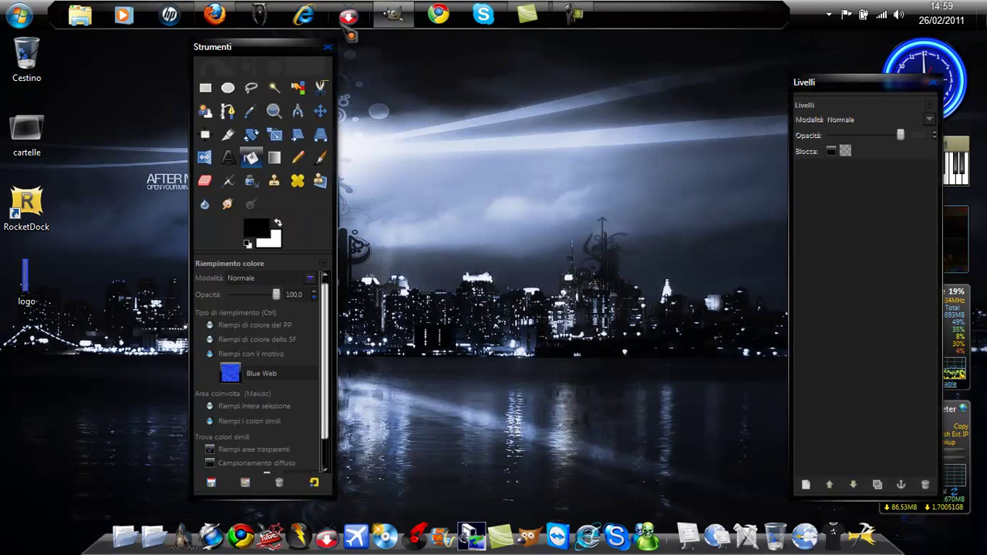
{"action": "left_click", "coordinate": [394, 14]}
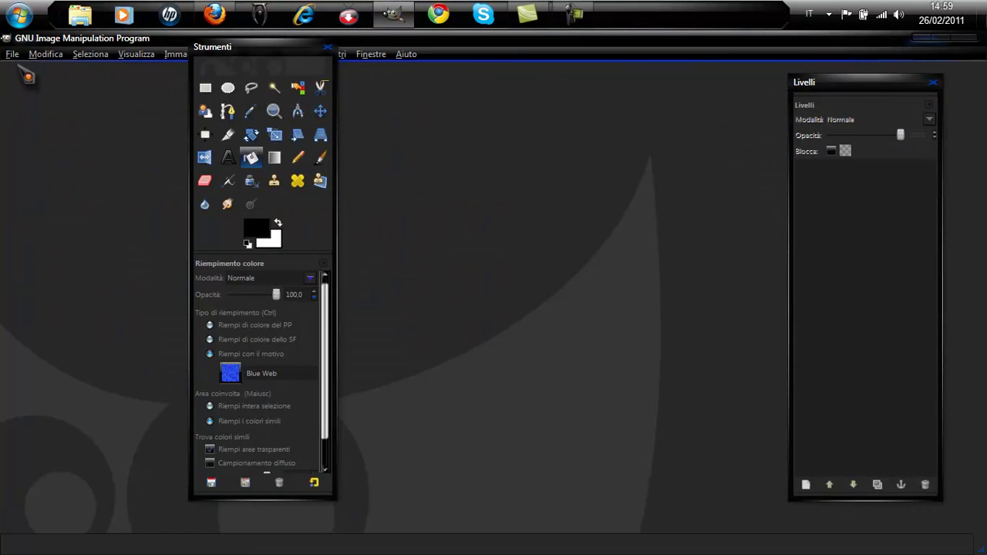
Create a new 108x315 pixel white image and adjust the zoom to view it.
{"action": "left_click", "coordinate": [13, 54]}
{"action": "left_click", "coordinate": [23, 68]}
{"action": "type", "text": "108"}
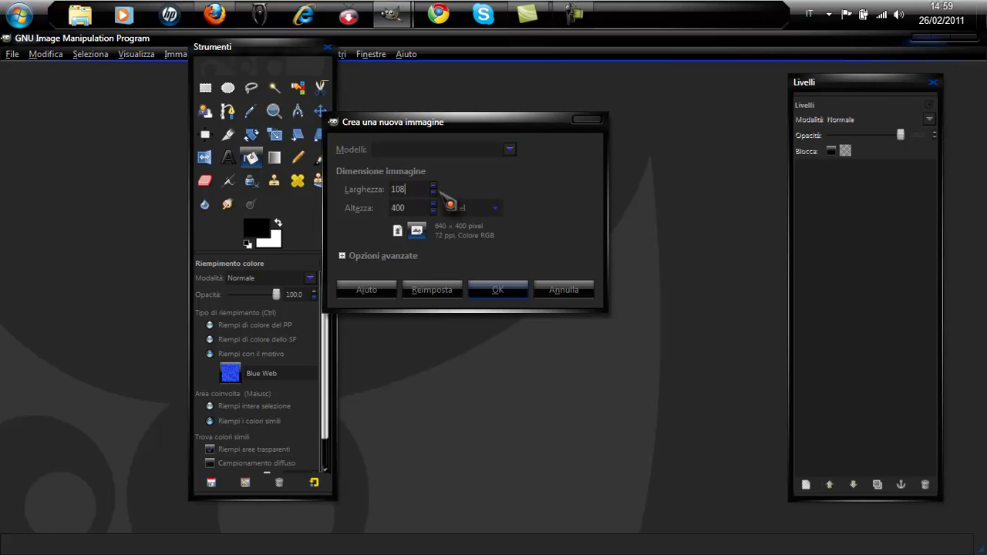
{"action": "key", "text": "Tab"}
{"action": "type", "text": "315"}
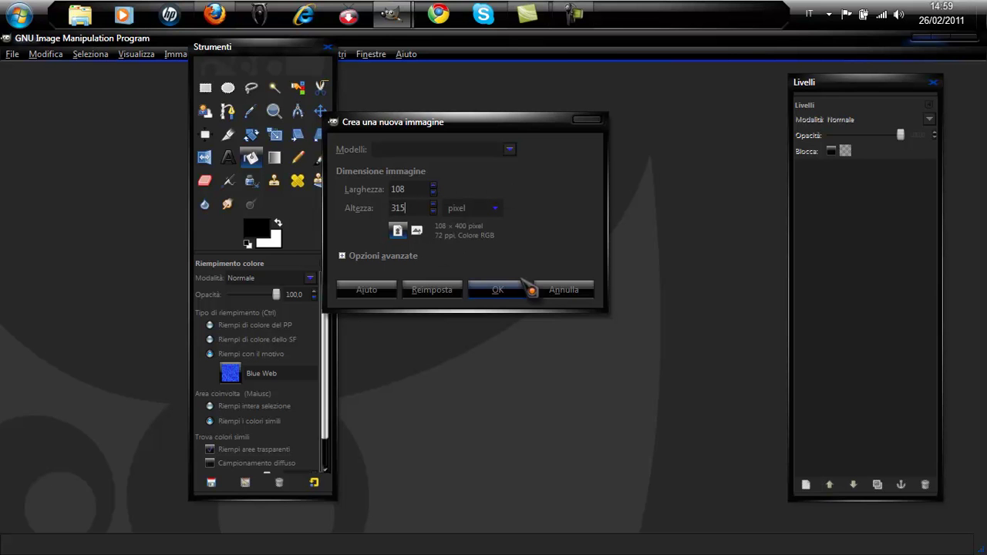
{"action": "left_click", "coordinate": [501, 290]}
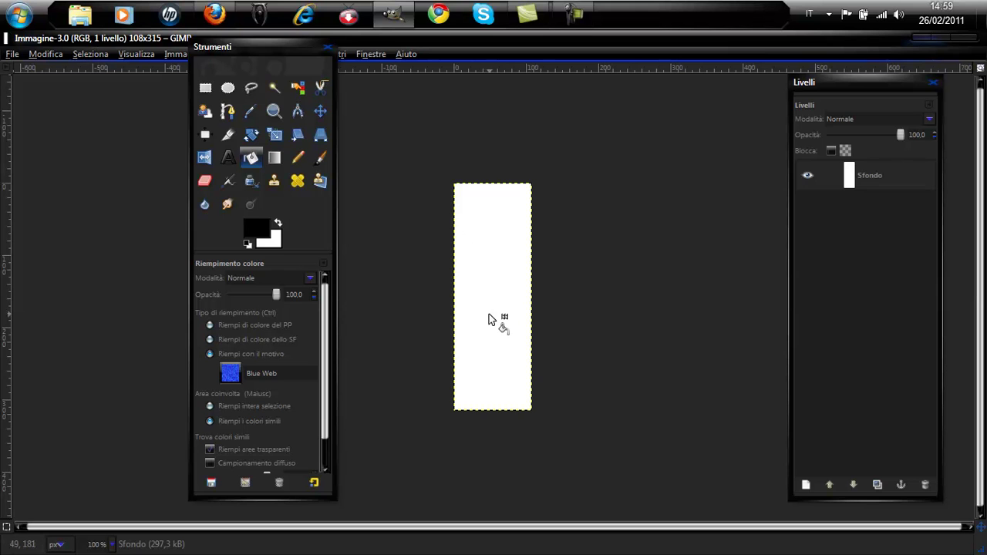
{"action": "key", "text": "plus"}
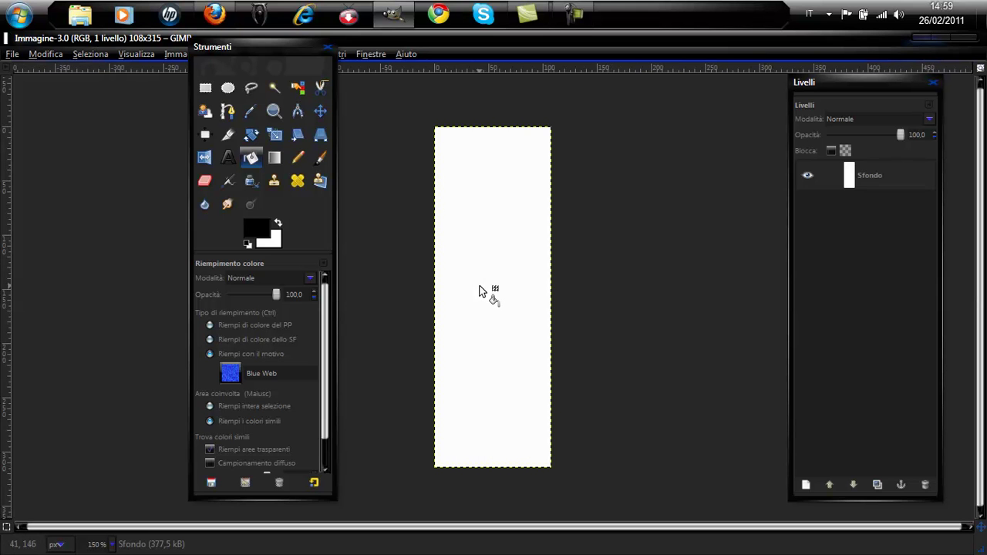
{"action": "key", "text": "plus"}
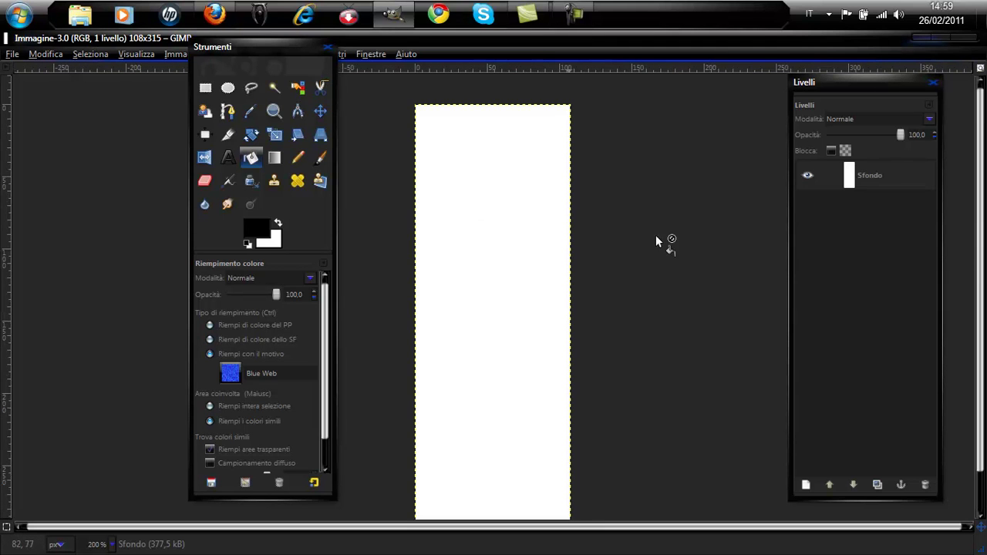
{"action": "left_click_drag", "start_coordinate": [978, 216], "coordinate": [980, 236]}
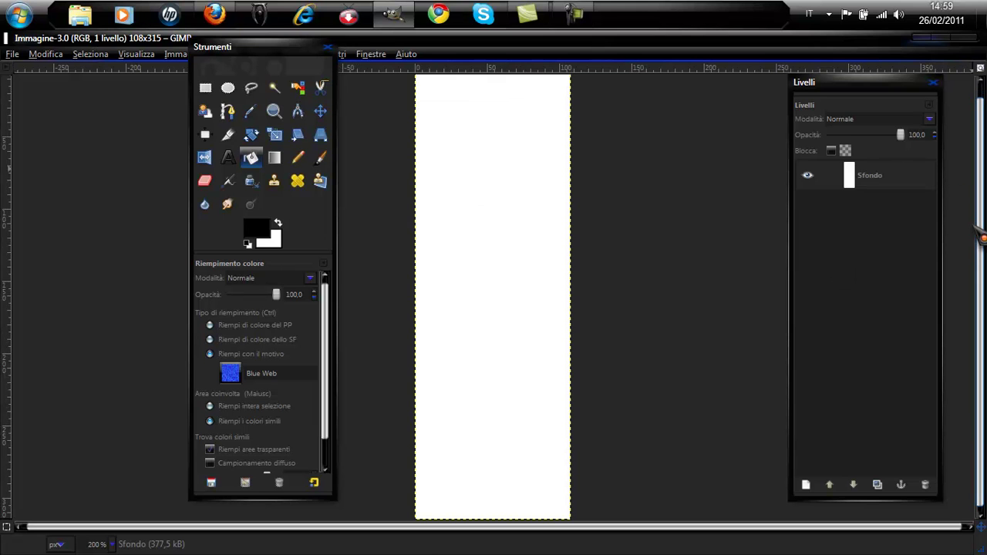
{"action": "key", "text": "minus"}
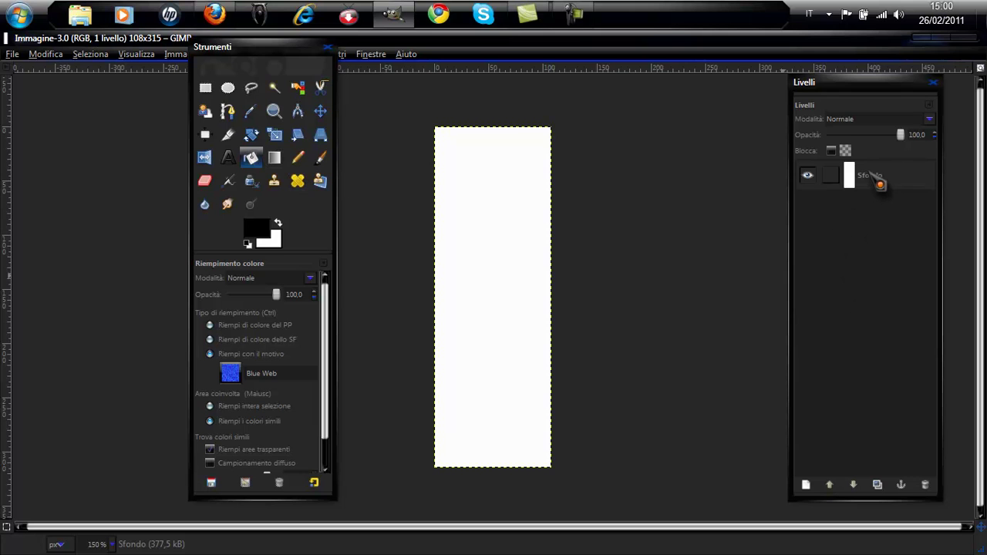
Add a transparent layer named testo, then reselect the Sfondo layer.
{"action": "left_click", "coordinate": [806, 485]}
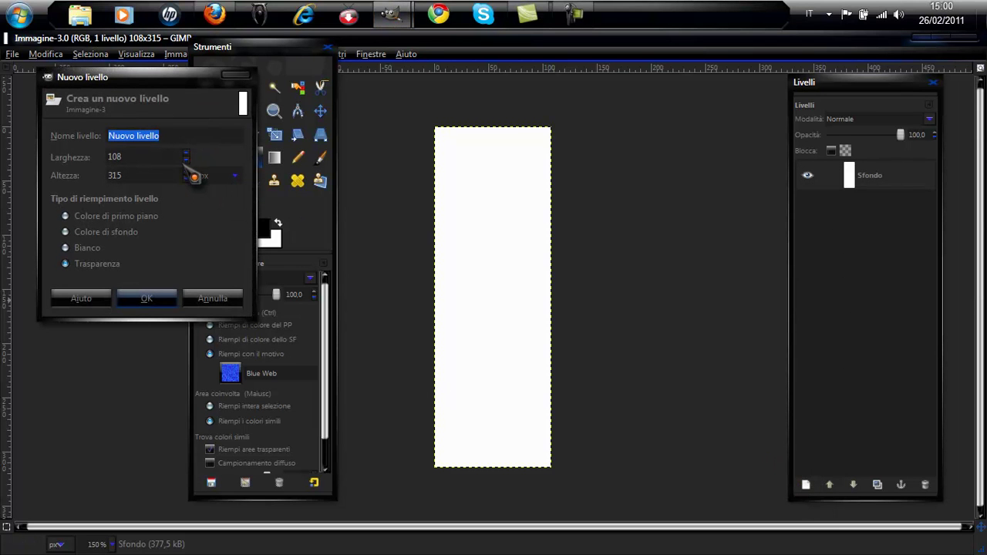
{"action": "type", "text": "testo"}
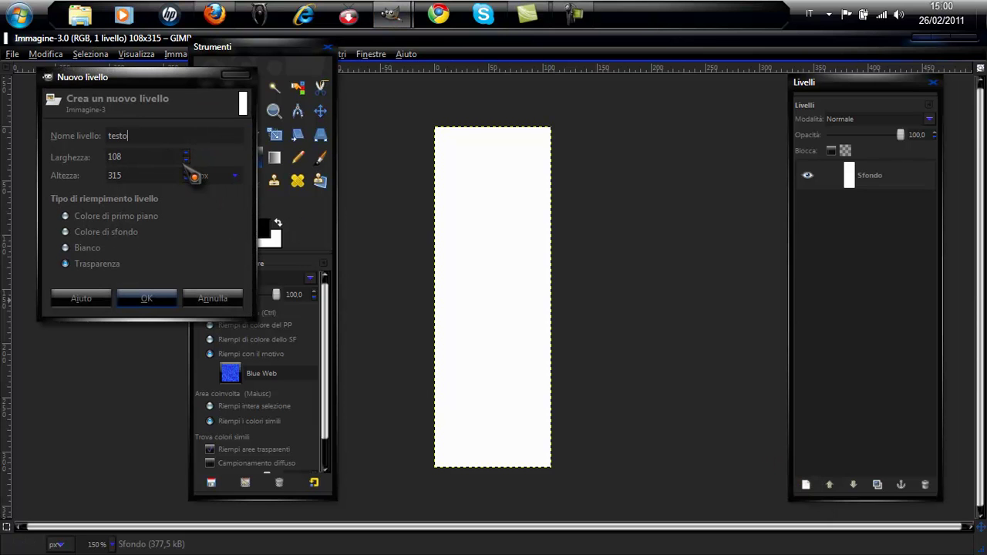
{"action": "key", "text": "Return"}
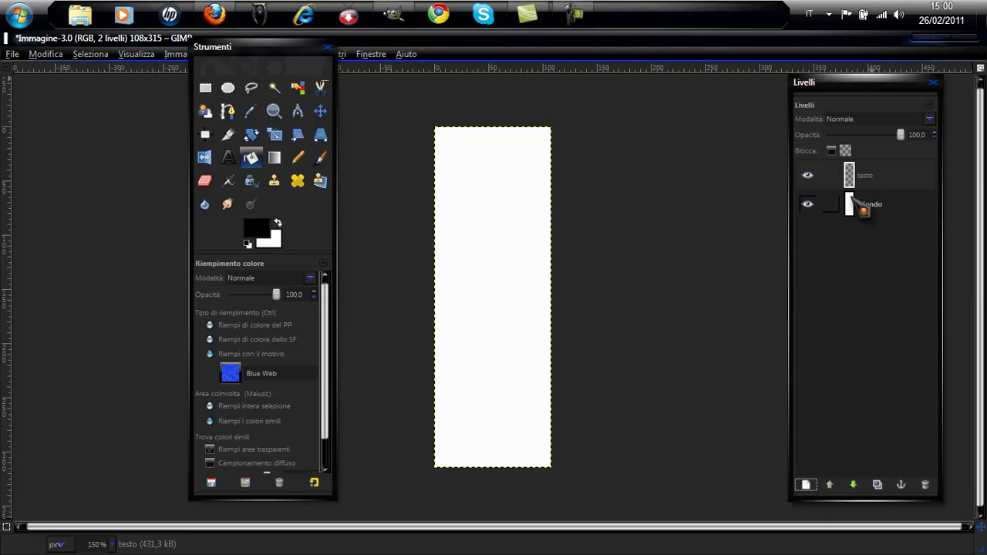
{"action": "left_click", "coordinate": [853, 208]}
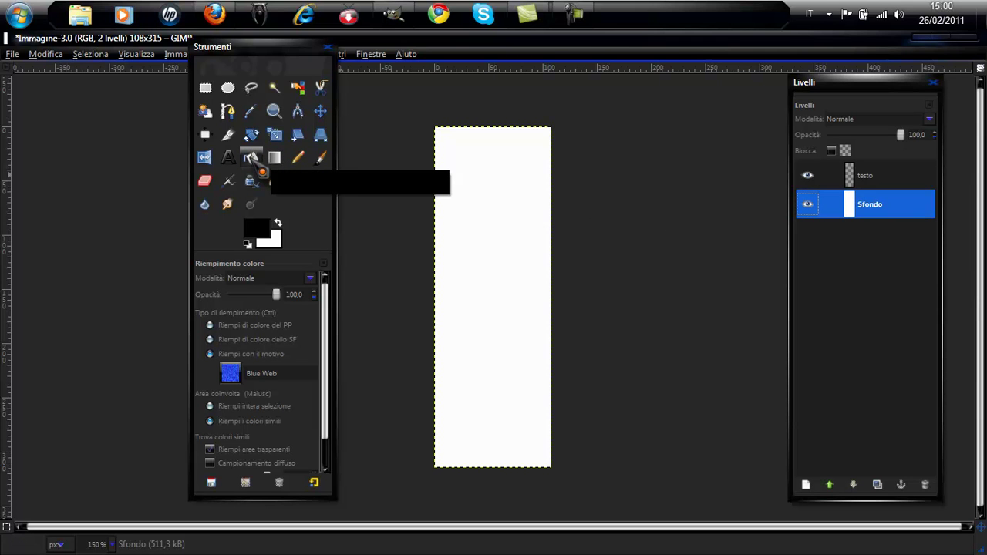
Bucket-fill Sfondo with the Blue Web pattern, then make testo active with the Text tool.
{"action": "left_click", "coordinate": [252, 159]}
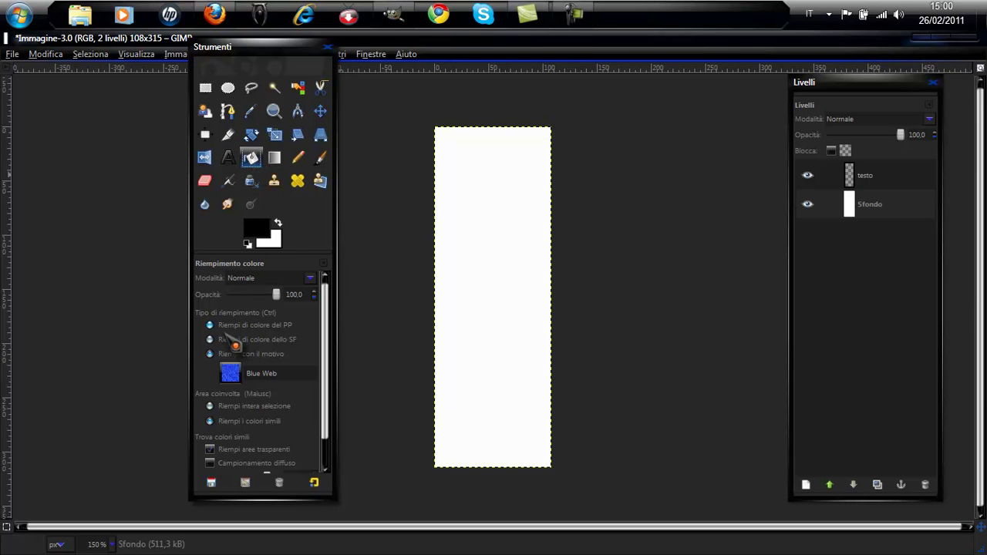
{"action": "left_click", "coordinate": [232, 354]}
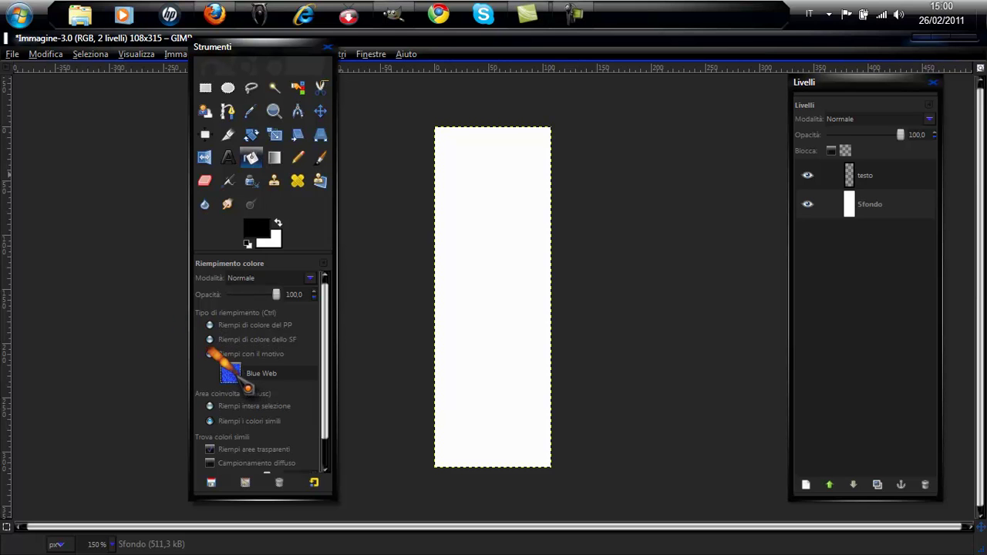
{"action": "left_click", "coordinate": [232, 373]}
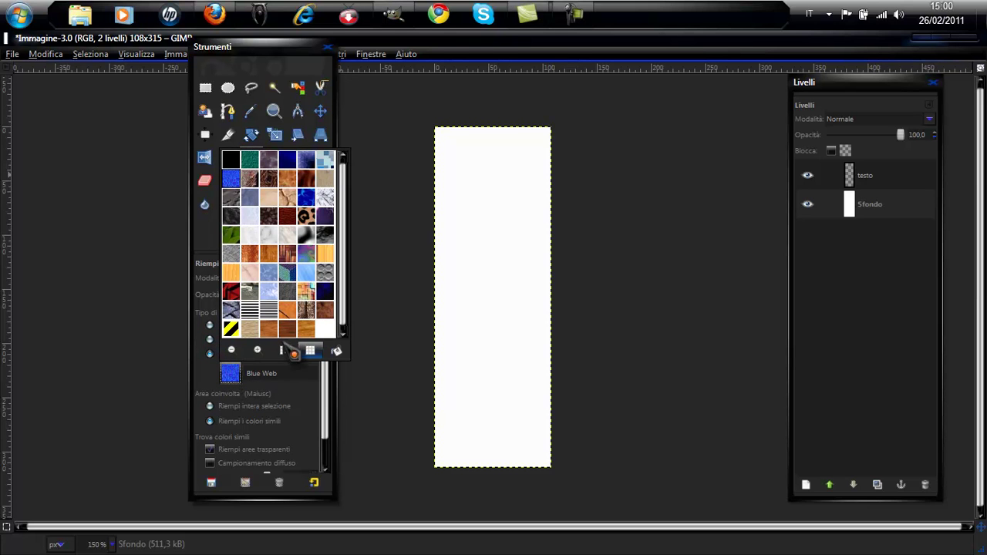
{"action": "left_click", "coordinate": [189, 380]}
{"action": "left_click", "coordinate": [499, 285]}
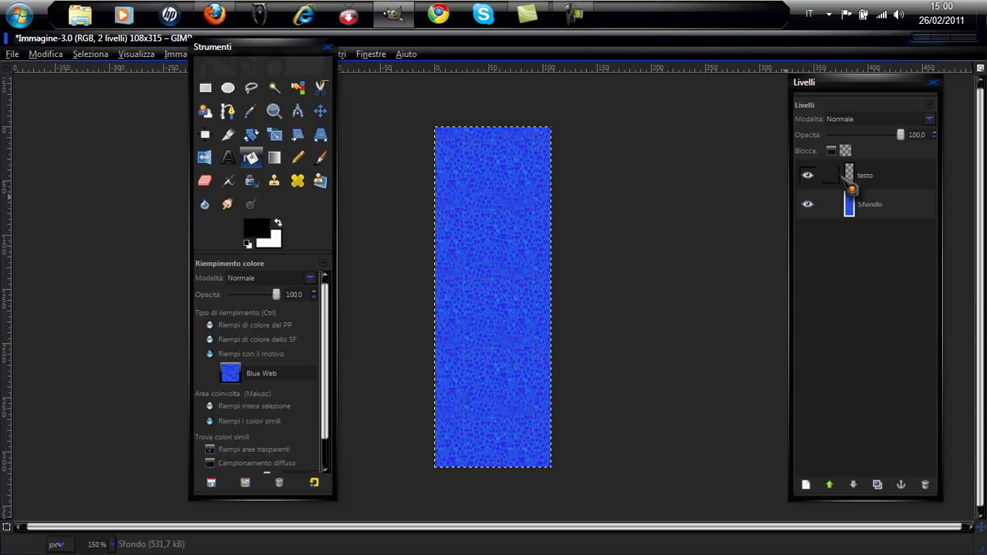
{"action": "left_click", "coordinate": [868, 181]}
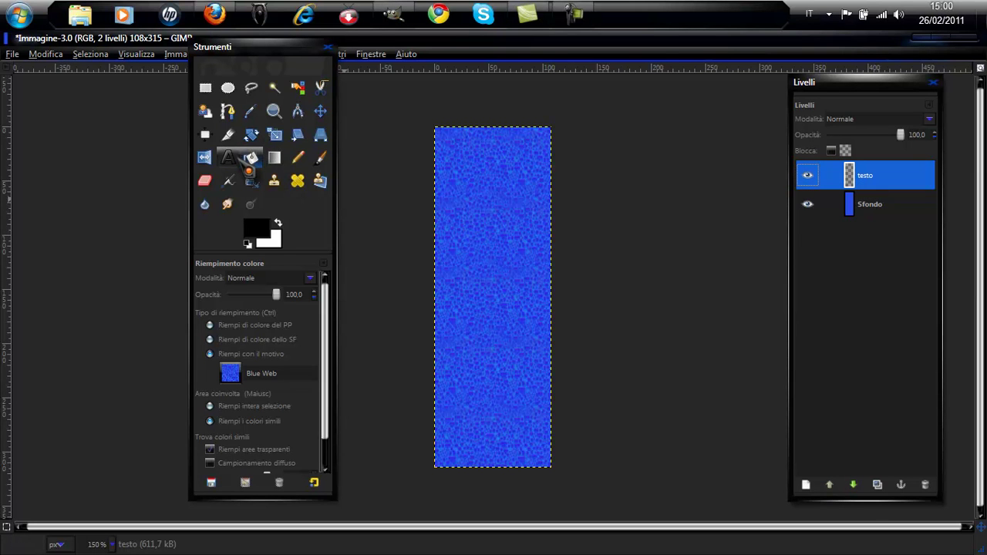
{"action": "left_click", "coordinate": [227, 157]}
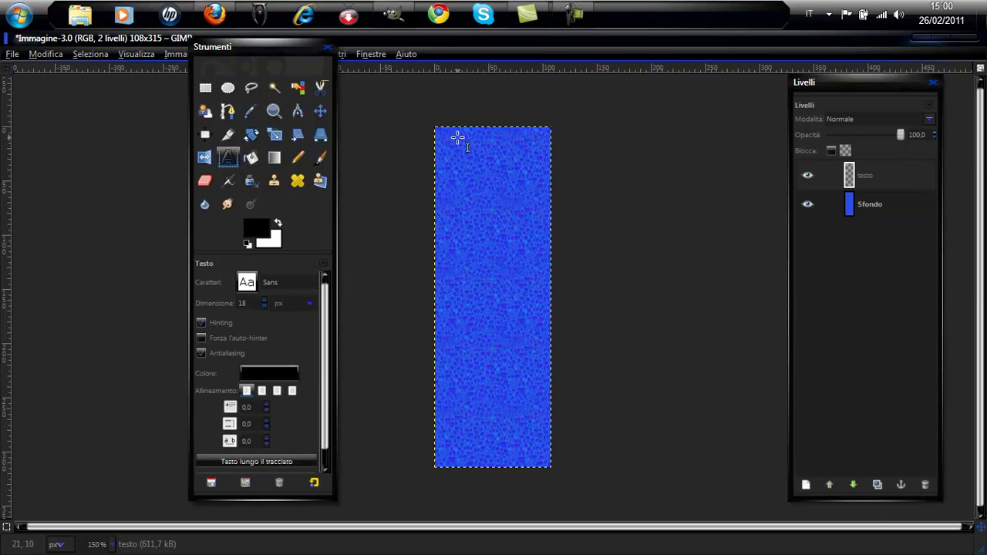
Type 'pierfrancesco' at the banner top, one letter per line, then close the text editor.
{"action": "left_click", "coordinate": [491, 131]}
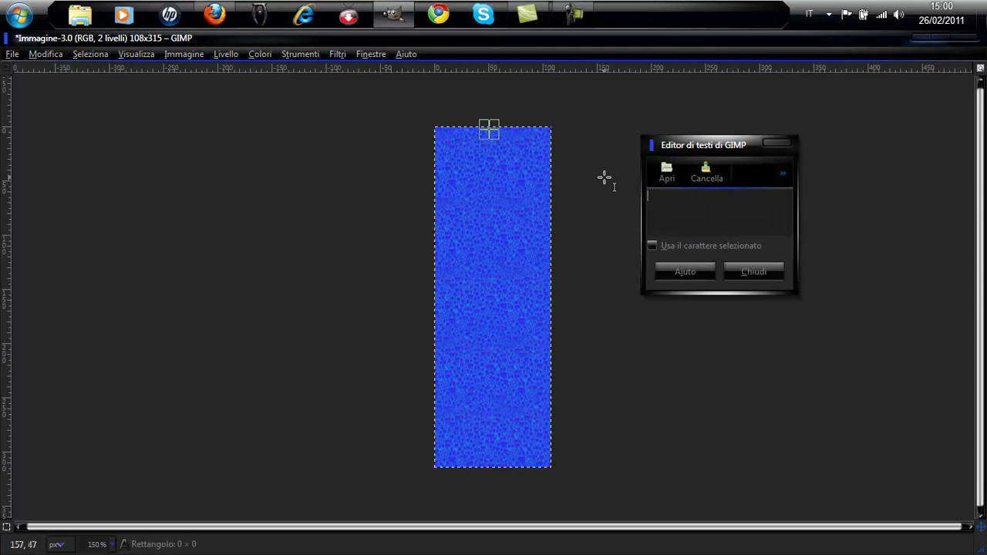
{"action": "type", "text": "P"}
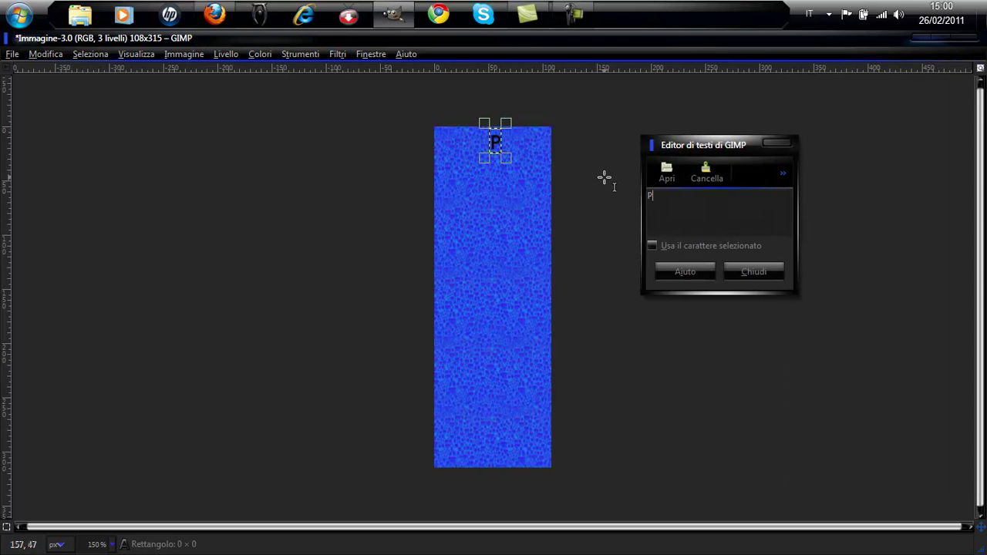
{"action": "key", "text": "Return"}
{"action": "key", "text": "Return"}
{"action": "type", "text": "e"}
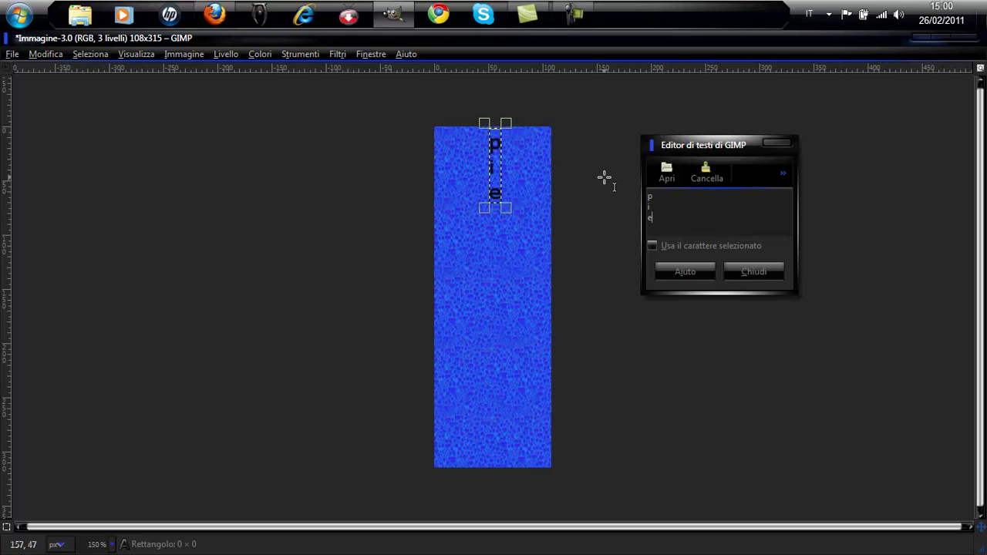
{"action": "key", "text": "Return"}
{"action": "type", "text": "r"}
{"action": "key", "text": "Return"}
{"action": "type", "text": "f"}
{"action": "key", "text": "Return"}
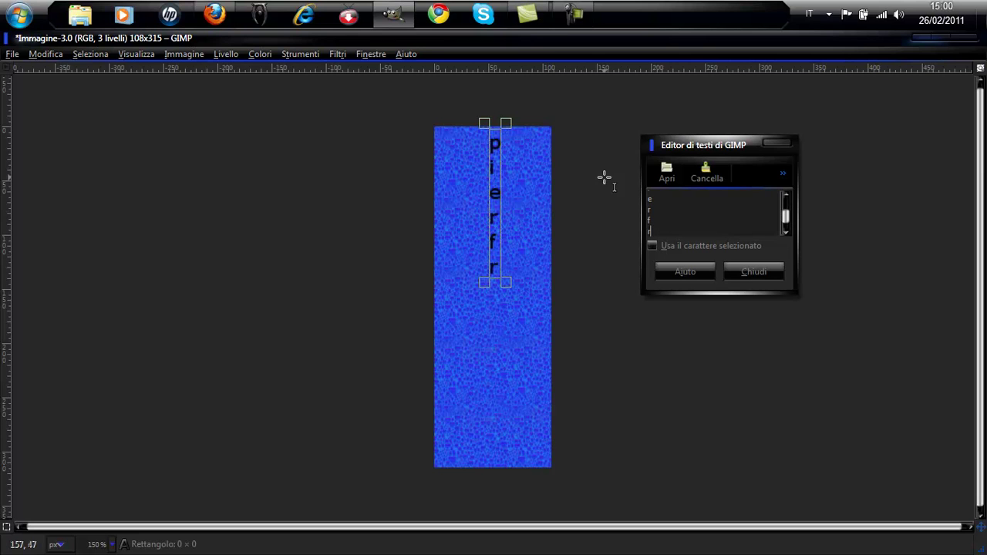
{"action": "type", "text": "a"}
{"action": "key", "text": "Return"}
{"action": "type", "text": "n"}
{"action": "key", "text": "Return"}
{"action": "type", "text": "e"}
{"action": "key", "text": "BackSpace"}
{"action": "key", "text": "Return"}
{"action": "type", "text": "e"}
{"action": "key", "text": "Return"}
{"action": "key", "text": "Return"}
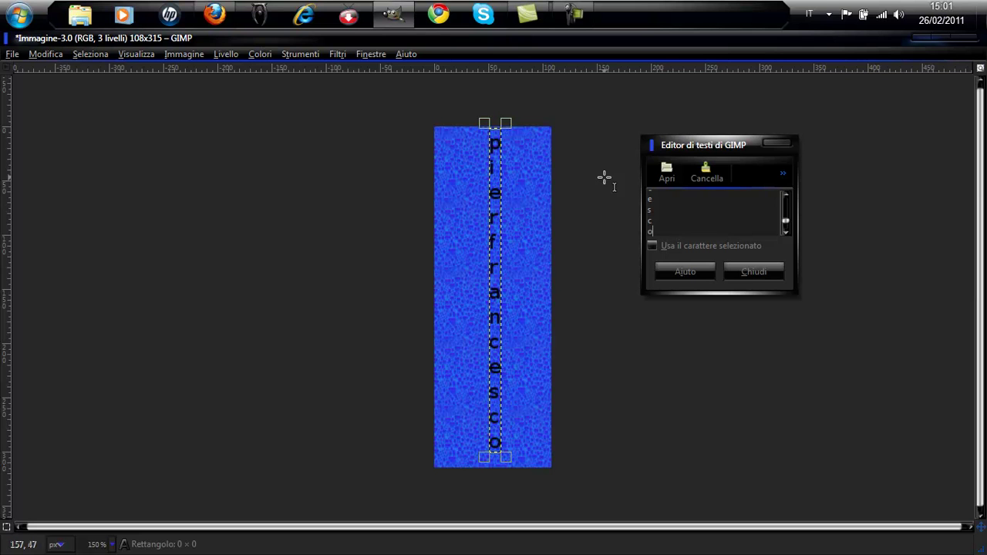
{"action": "left_click", "coordinate": [754, 271]}
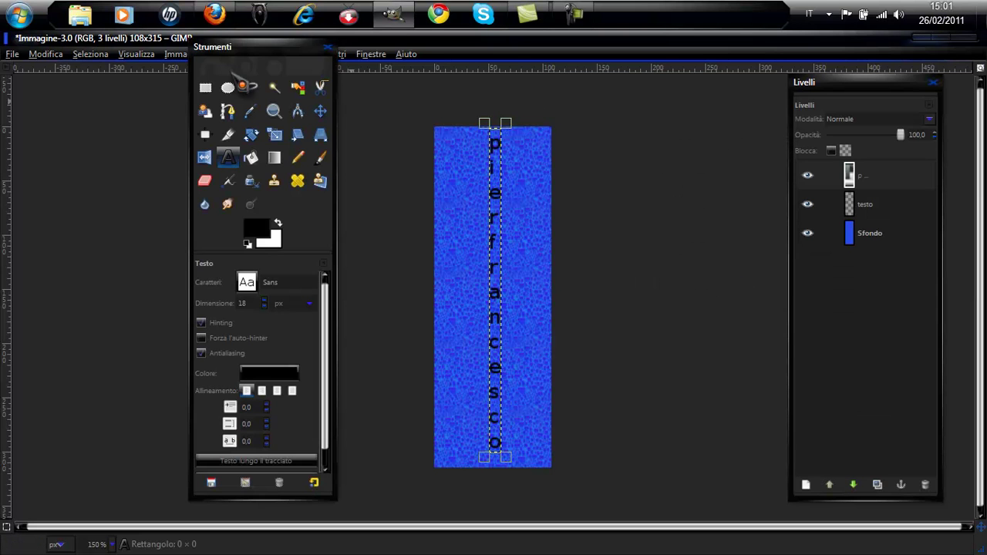
Set the text size to 19 px, then make the testo layer active with the Blend gradient tool.
{"action": "left_click_drag", "start_coordinate": [231, 45], "coordinate": [125, 27]}
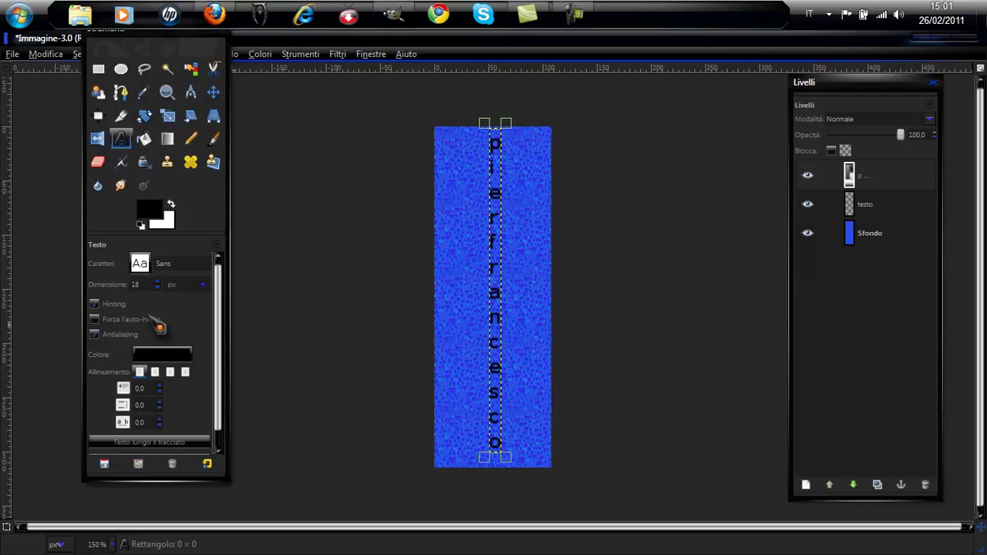
{"action": "left_click", "coordinate": [158, 288]}
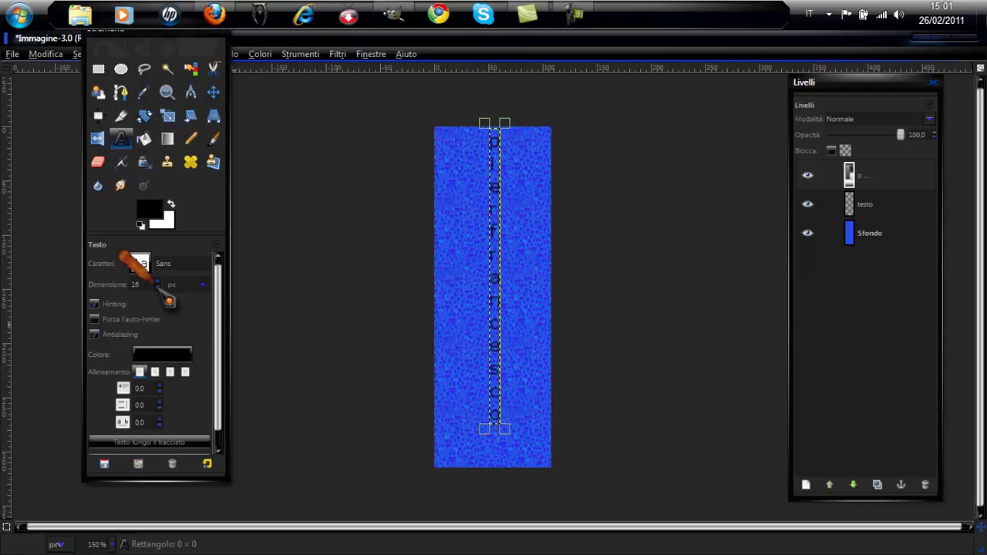
{"action": "left_click", "coordinate": [159, 283]}
{"action": "left_click", "coordinate": [159, 283]}
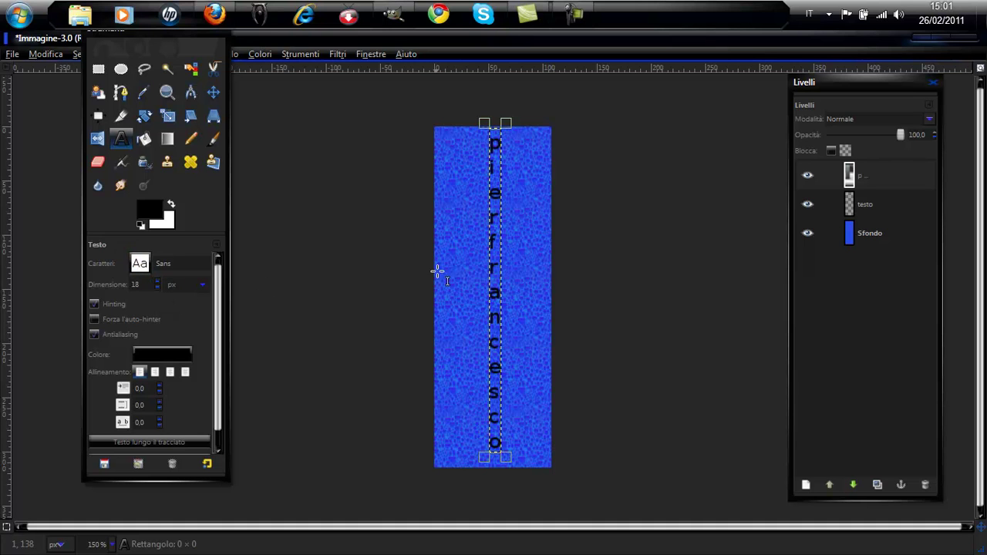
{"action": "left_click", "coordinate": [157, 288]}
{"action": "left_click", "coordinate": [157, 287]}
{"action": "left_click", "coordinate": [157, 287]}
{"action": "left_click", "coordinate": [158, 288]}
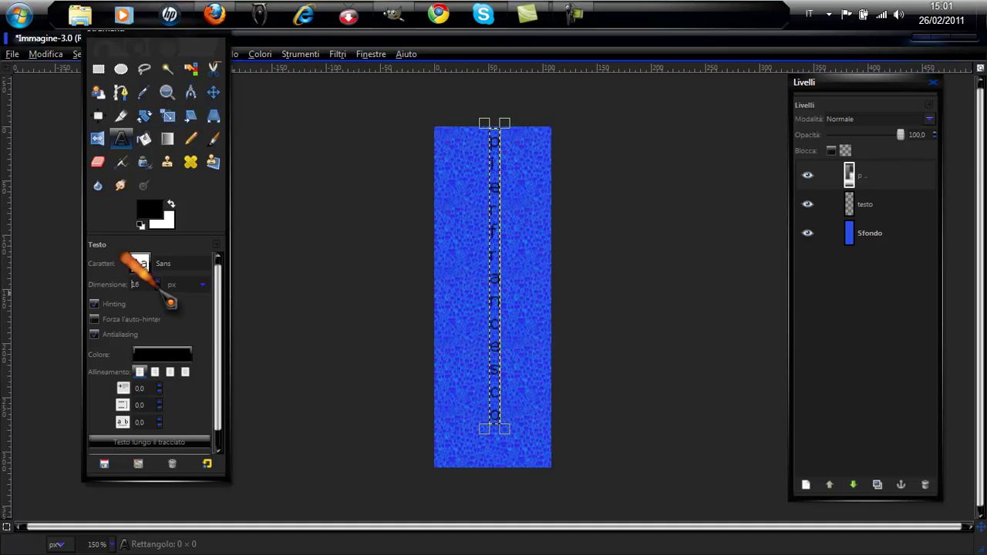
{"action": "left_click", "coordinate": [159, 283]}
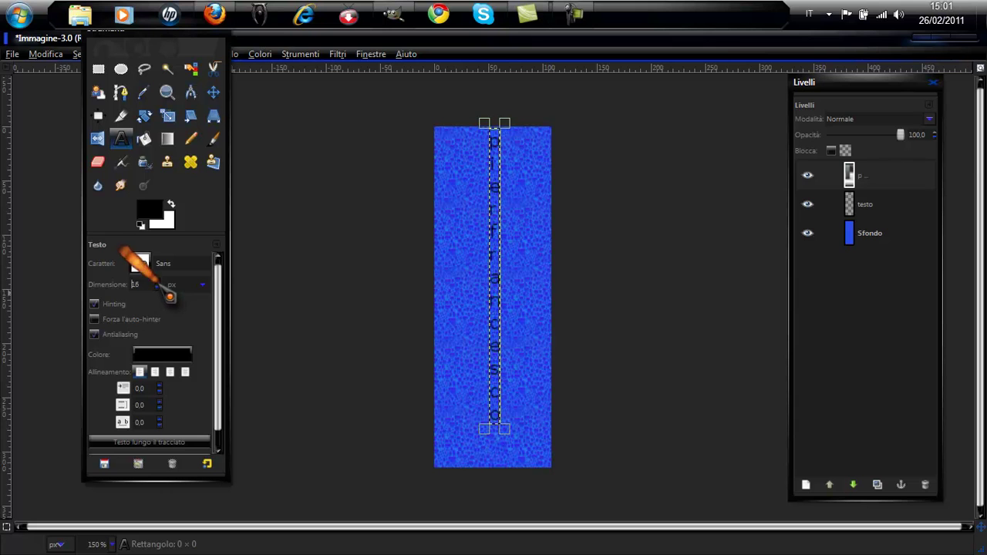
{"action": "left_click", "coordinate": [159, 283]}
{"action": "left_click", "coordinate": [159, 283]}
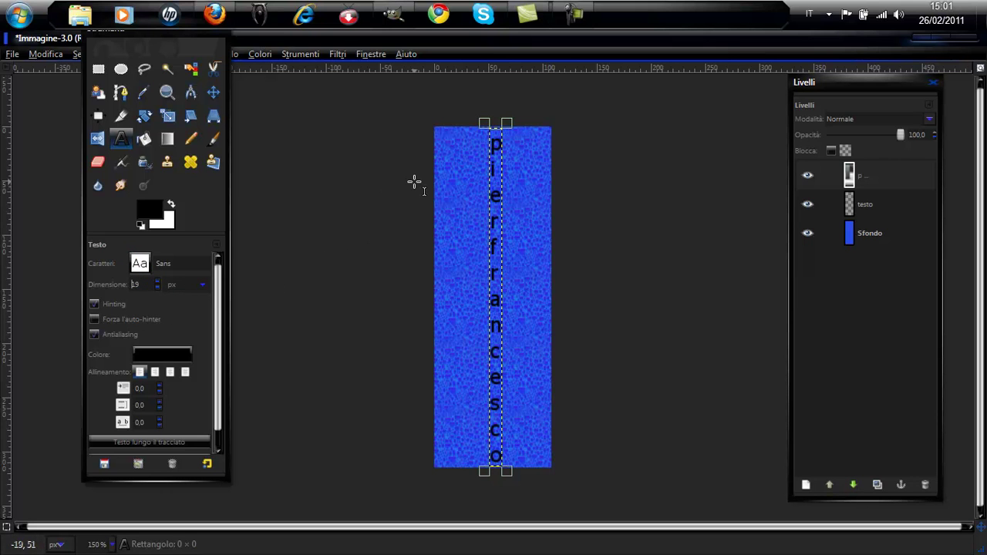
{"action": "left_click", "coordinate": [862, 210]}
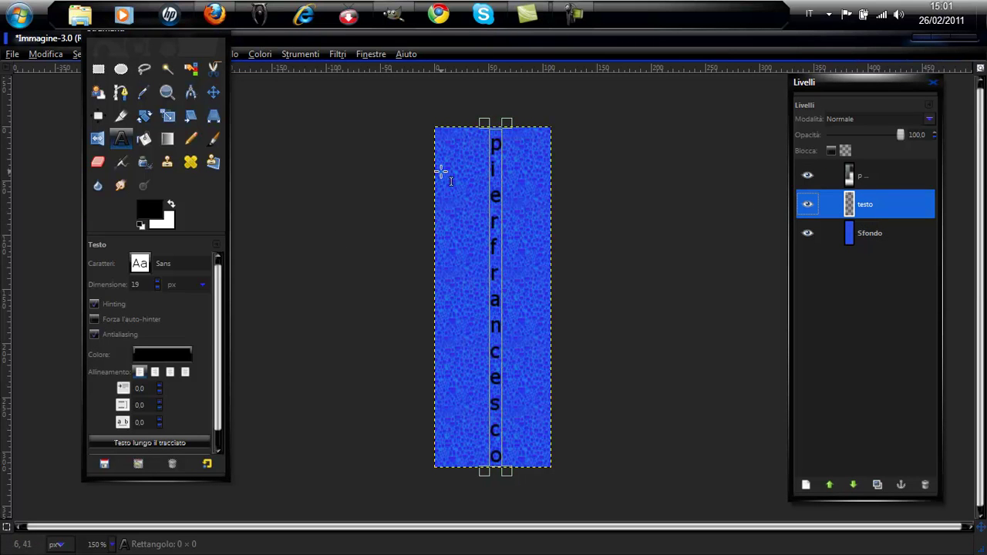
{"action": "left_click", "coordinate": [175, 148]}
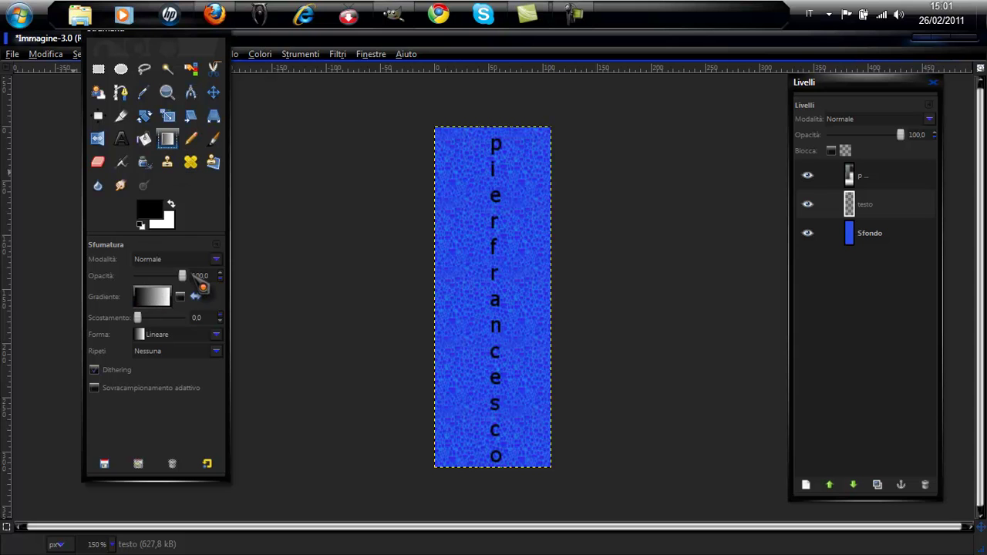
Set the foreground colour to brown.
{"action": "left_click", "coordinate": [141, 217]}
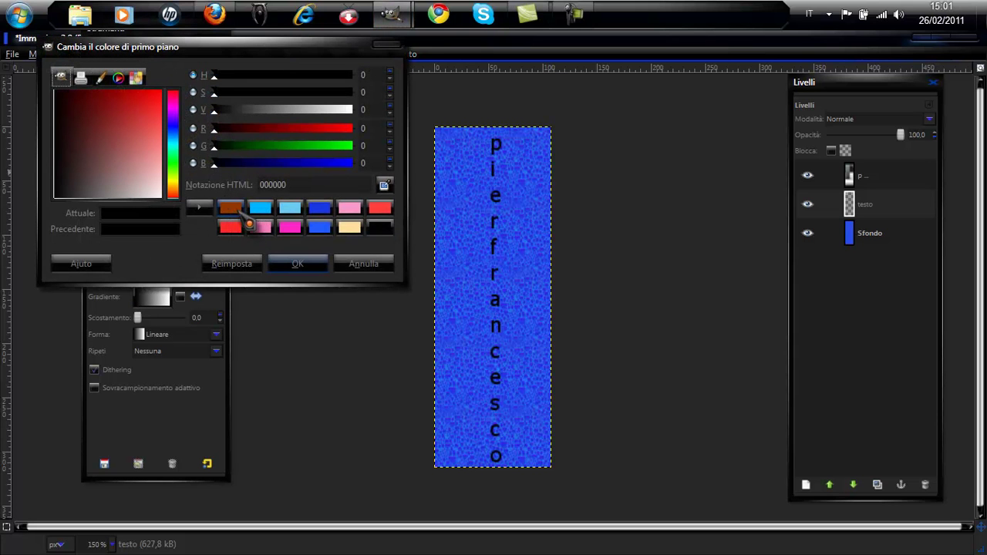
{"action": "left_click", "coordinate": [233, 209]}
{"action": "left_click", "coordinate": [309, 264]}
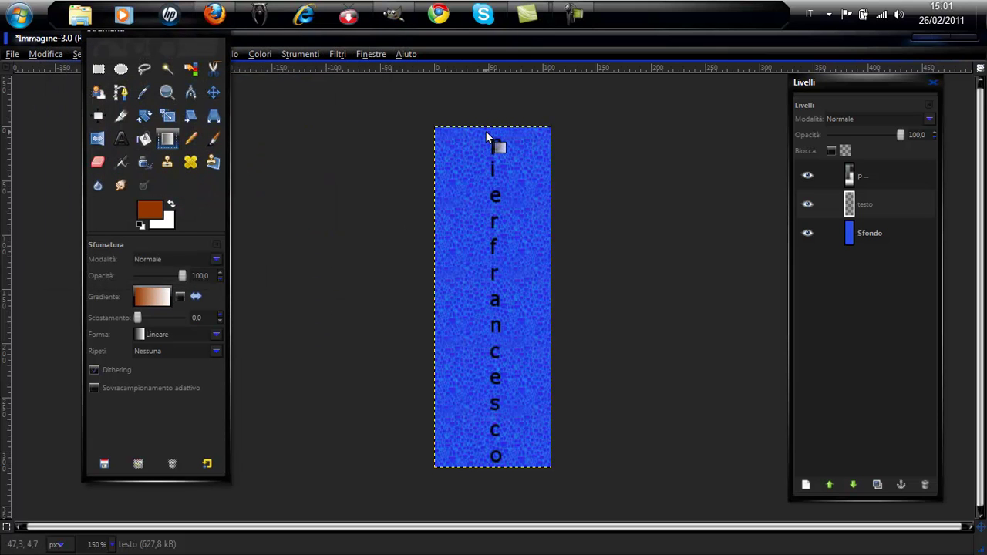
Select the letter shapes with Alpha to Selection and drag a brown-to-white gradient top to bottom.
{"action": "left_click", "coordinate": [899, 177]}
{"action": "right_click", "coordinate": [895, 176]}
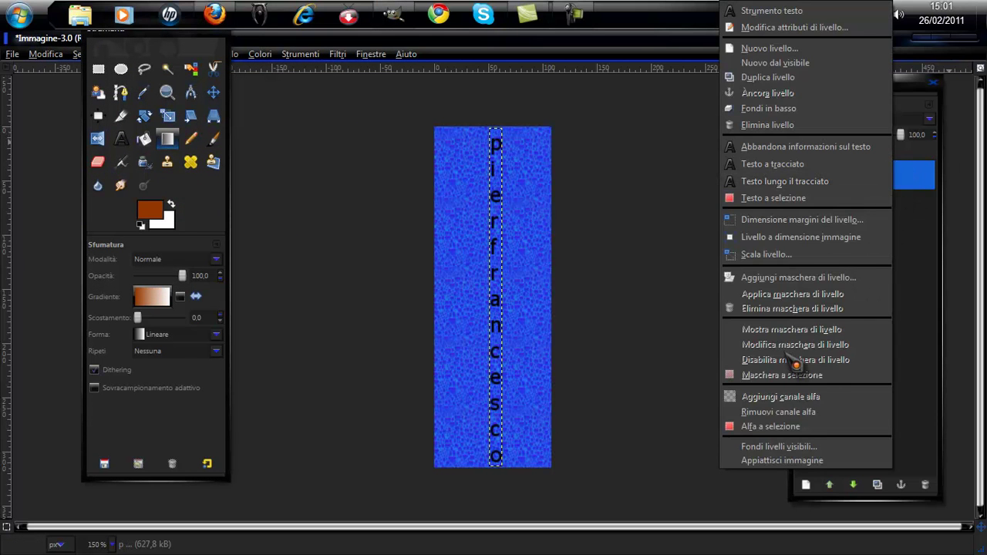
{"action": "left_click", "coordinate": [810, 427]}
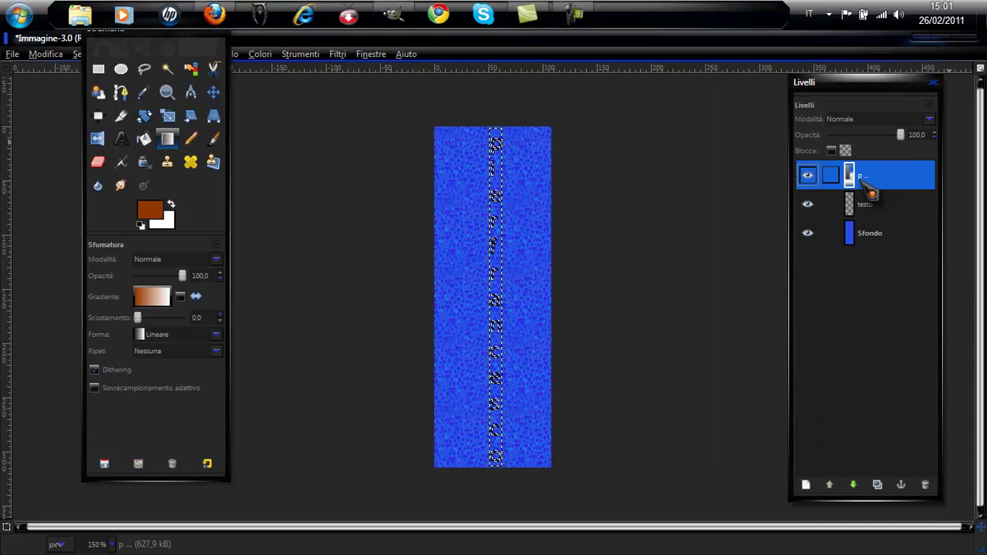
{"action": "mouse_move", "coordinate": [883, 187]}
{"action": "left_mouse_down"}
{"action": "mouse_move", "coordinate": [496, 139]}
{"action": "mouse_move", "coordinate": [486, 472]}
{"action": "left_mouse_up"}
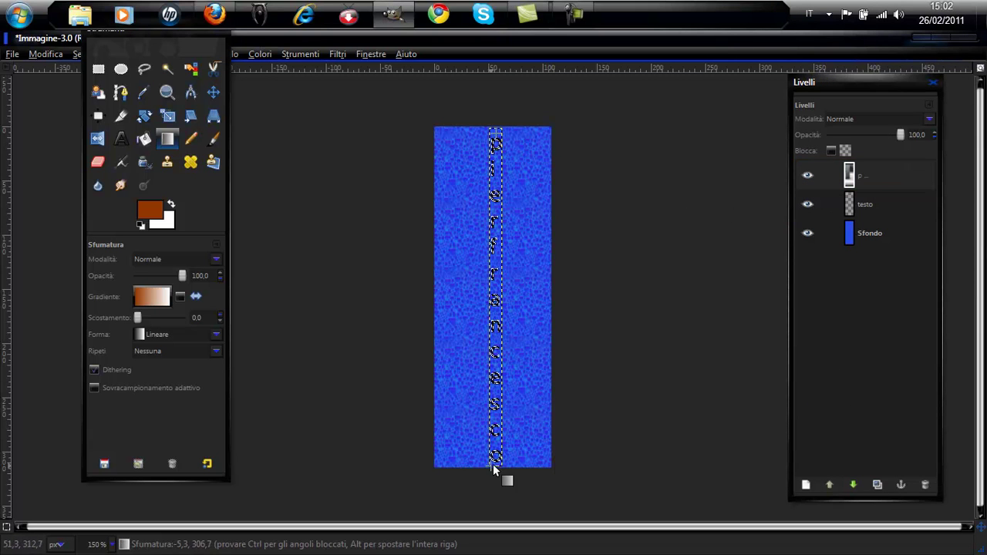
{"action": "left_click_drag", "start_coordinate": [486, 472], "coordinate": [495, 467]}
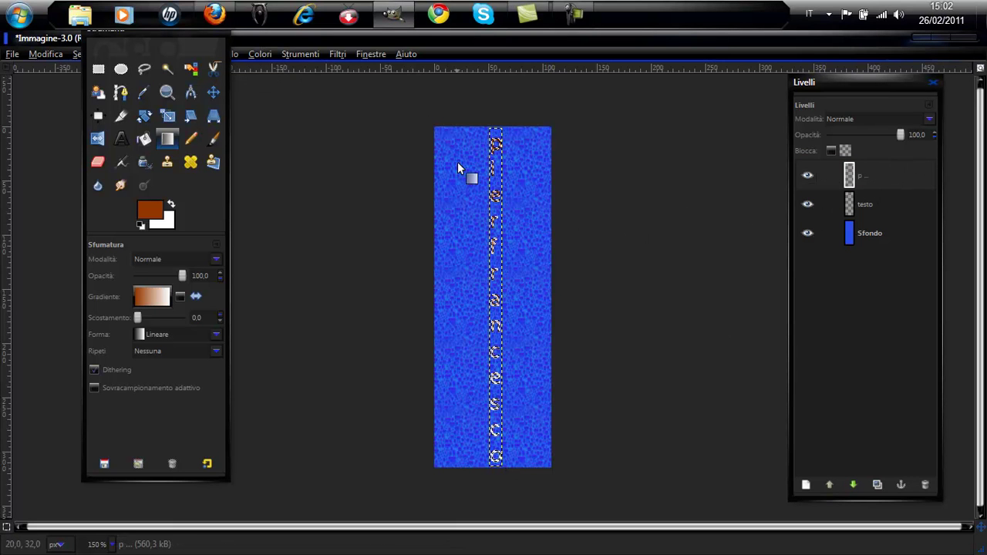
Choose Select > None, then zoom out and back in to check the gradient lettering.
{"action": "right_click", "coordinate": [493, 196]}
{"action": "mouse_move", "coordinate": [532, 243]}
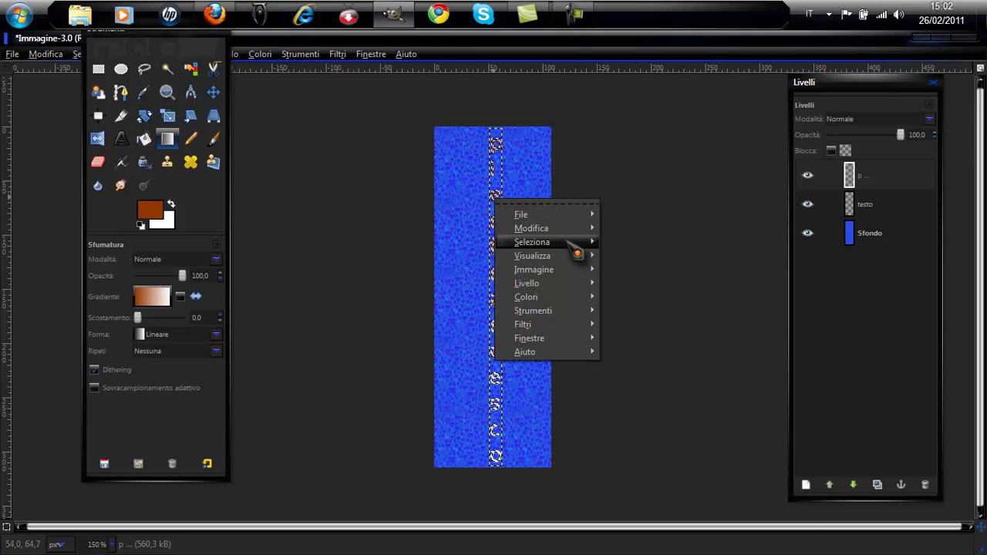
{"action": "left_click", "coordinate": [676, 267]}
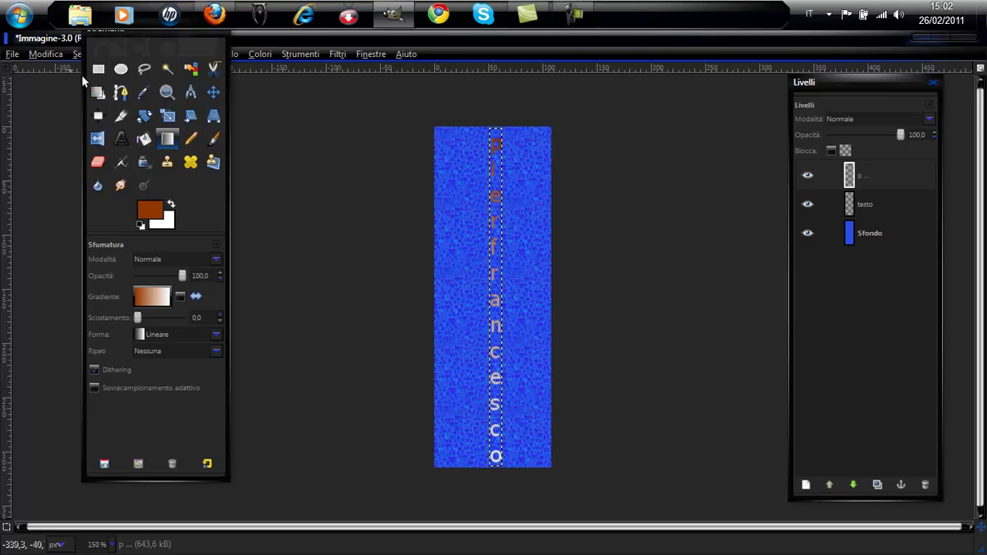
{"action": "key", "text": "1"}
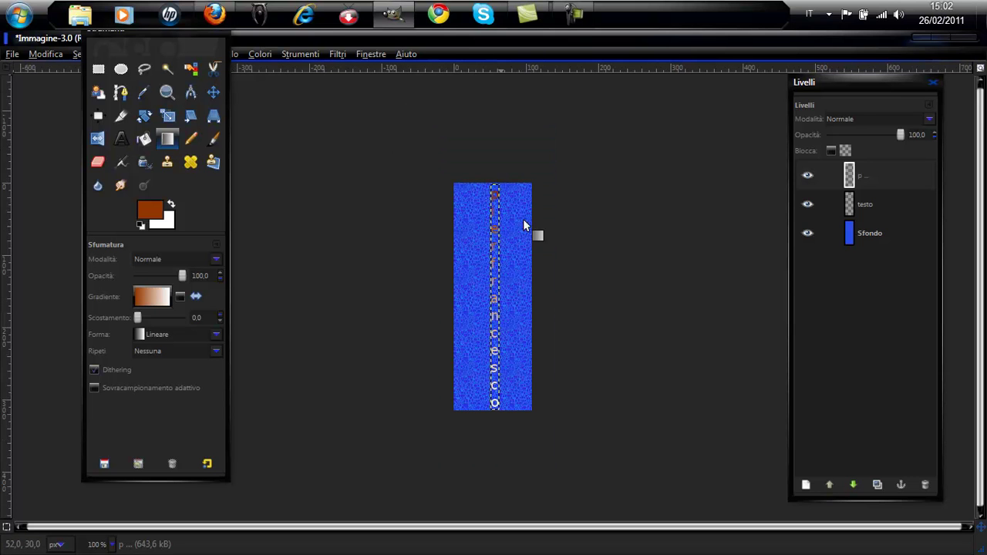
{"action": "key", "text": "plus"}
{"action": "key", "text": "plus"}
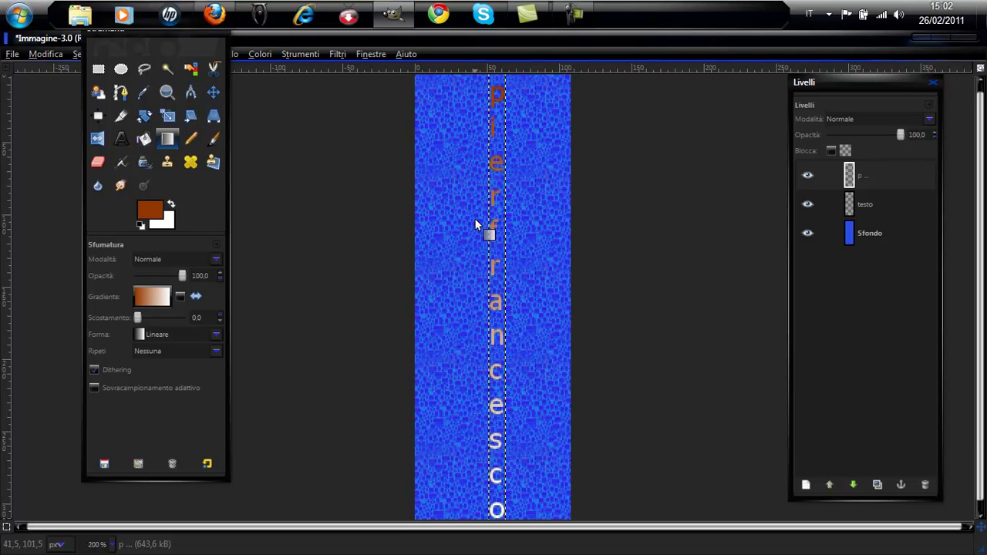
Export the banner as logo2.bmp on the Desktop with visible layers merged, then close the image.
{"action": "left_click", "coordinate": [13, 54]}
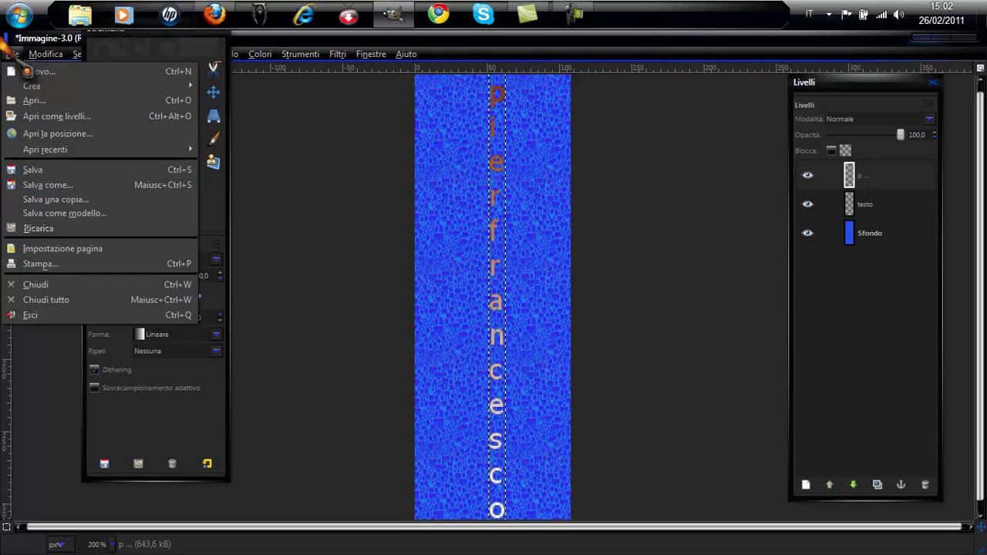
{"action": "left_click", "coordinate": [47, 188]}
{"action": "type", "text": "logo2.bmp"}
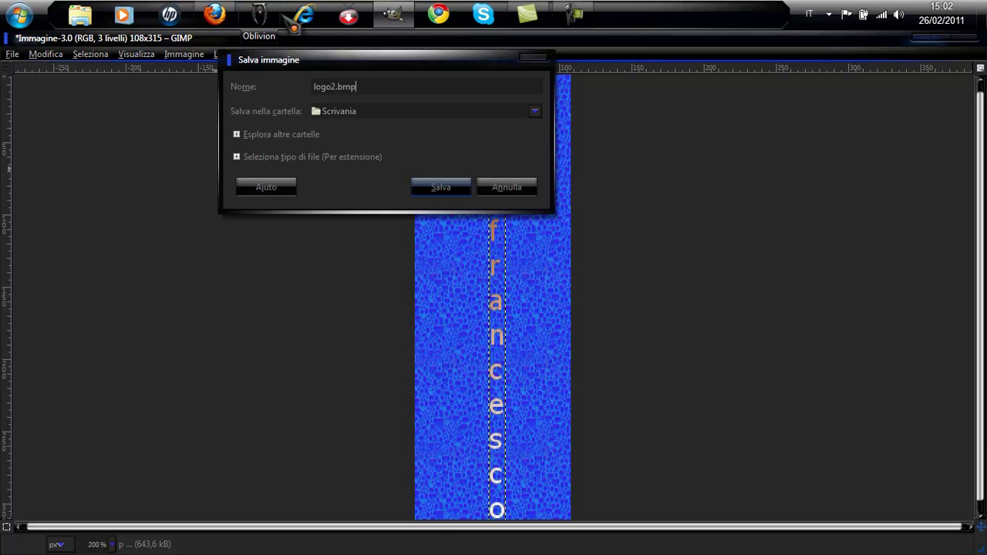
{"action": "left_click", "coordinate": [449, 189]}
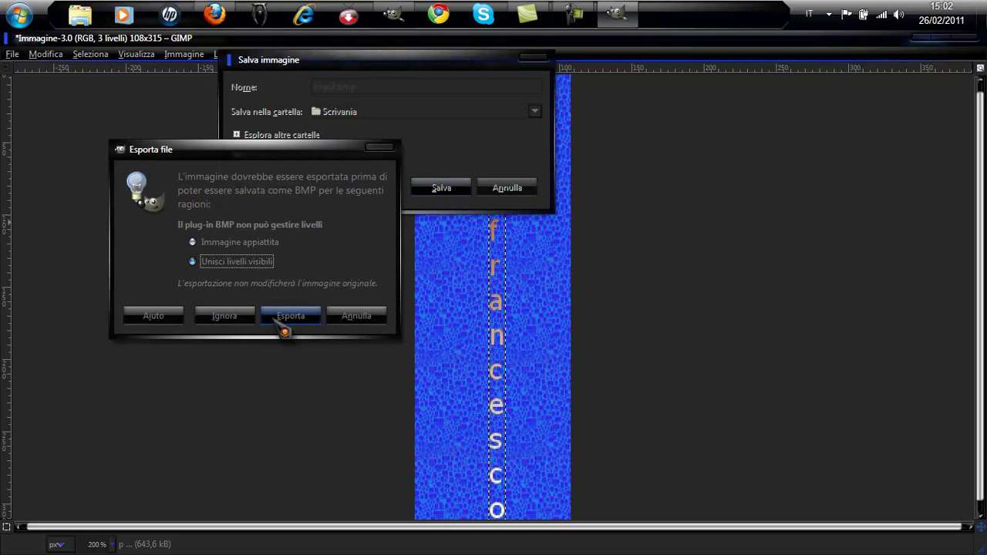
{"action": "left_click", "coordinate": [286, 316]}
{"action": "left_click", "coordinate": [134, 139]}
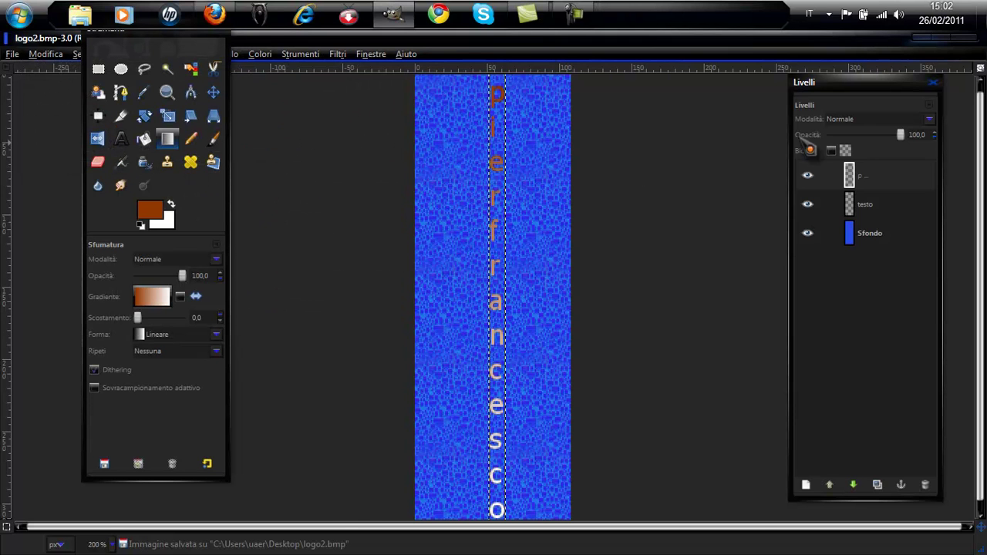
{"action": "left_click", "coordinate": [976, 59]}
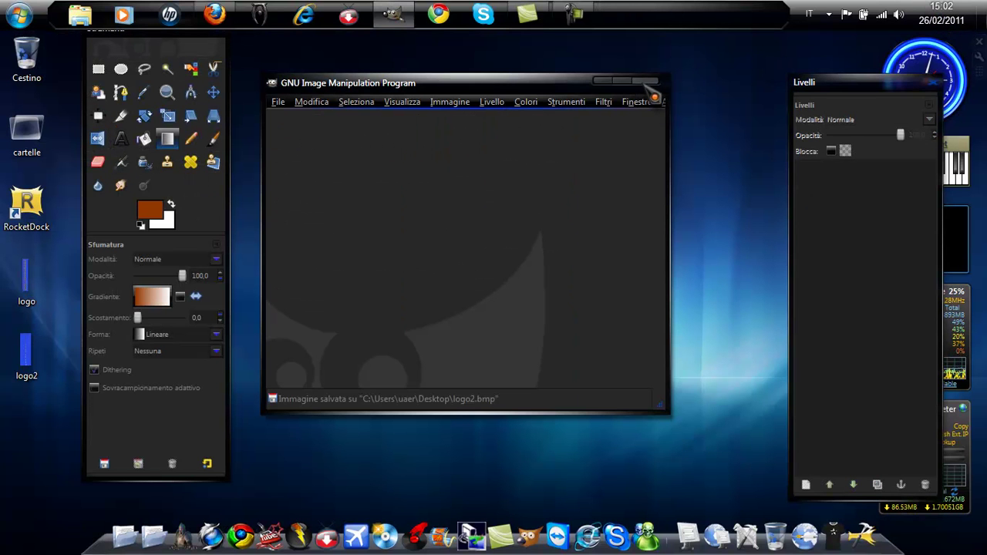
Close GIMP, switch to the next desktop wallpaper, and open logo.bmp in Photo Viewer.
{"action": "left_click", "coordinate": [655, 84]}
{"action": "left_click", "coordinate": [587, 28]}
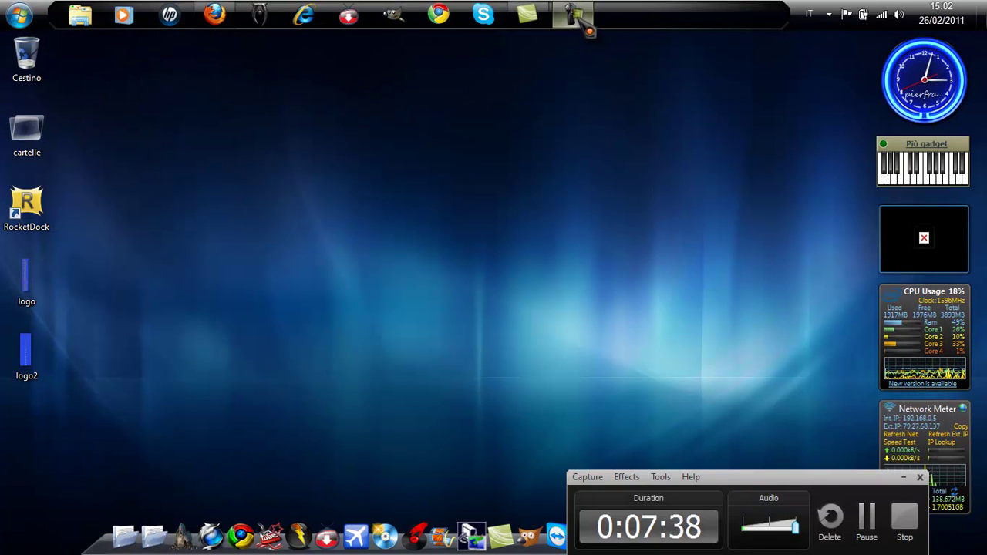
{"action": "right_click", "coordinate": [555, 226]}
{"action": "left_click", "coordinate": [627, 362]}
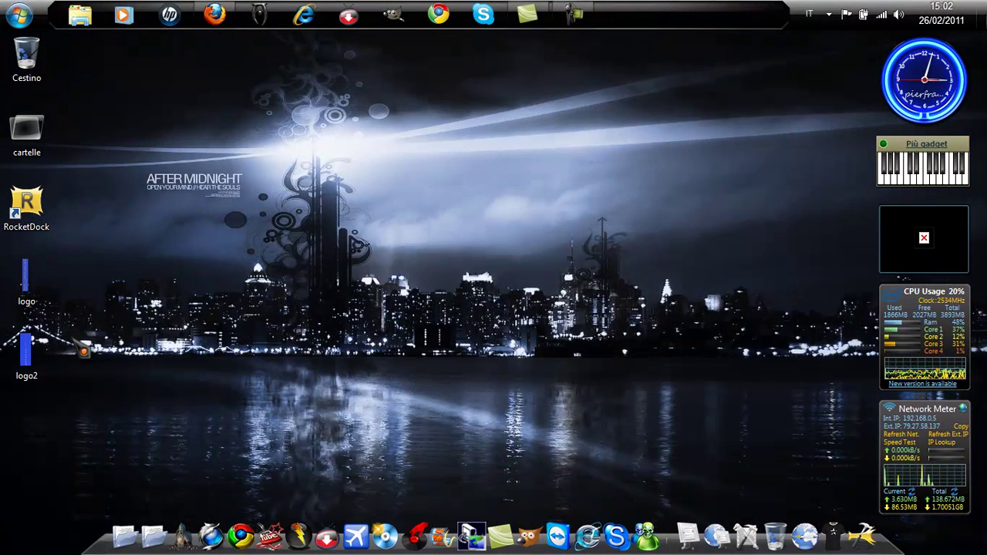
{"action": "double_click", "coordinate": [26, 279]}
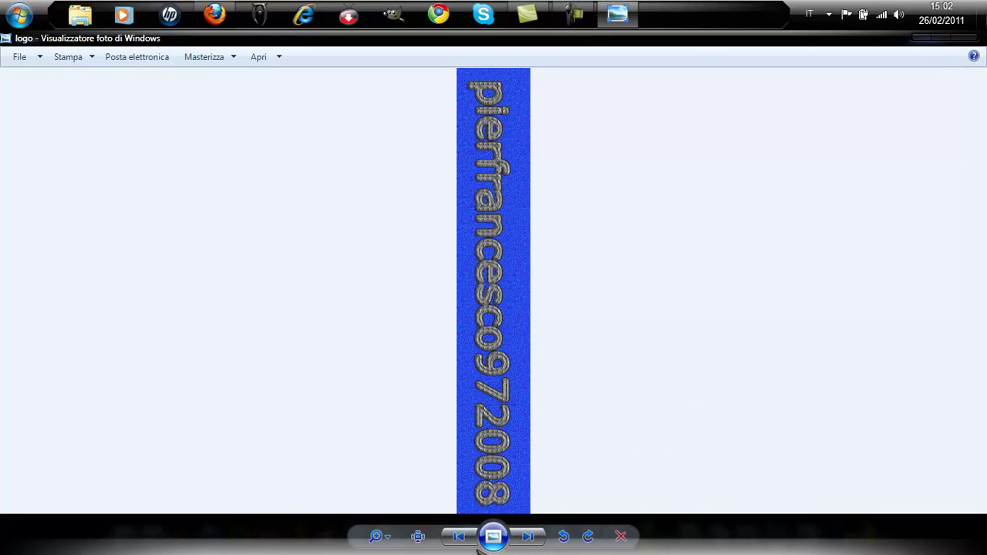
Restore both viewer windows and place logo2.bmp beside logo.bmp for comparison.
{"action": "left_click", "coordinate": [942, 37]}
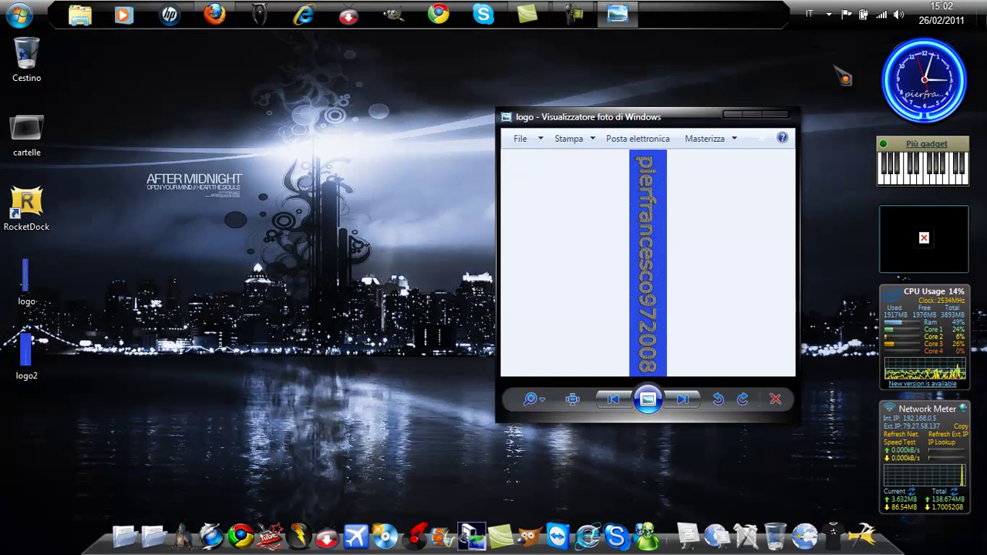
{"action": "double_click", "coordinate": [26, 354]}
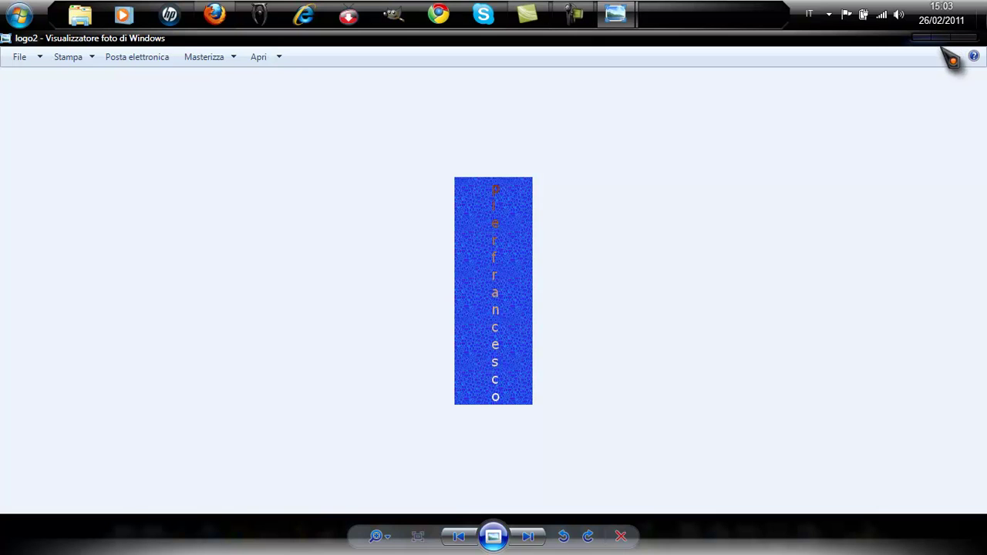
{"action": "left_click", "coordinate": [942, 38]}
{"action": "mouse_move", "coordinate": [696, 126]}
{"action": "left_mouse_down"}
{"action": "mouse_move", "coordinate": [540, 154]}
{"action": "mouse_move", "coordinate": [401, 131]}
{"action": "left_mouse_up"}
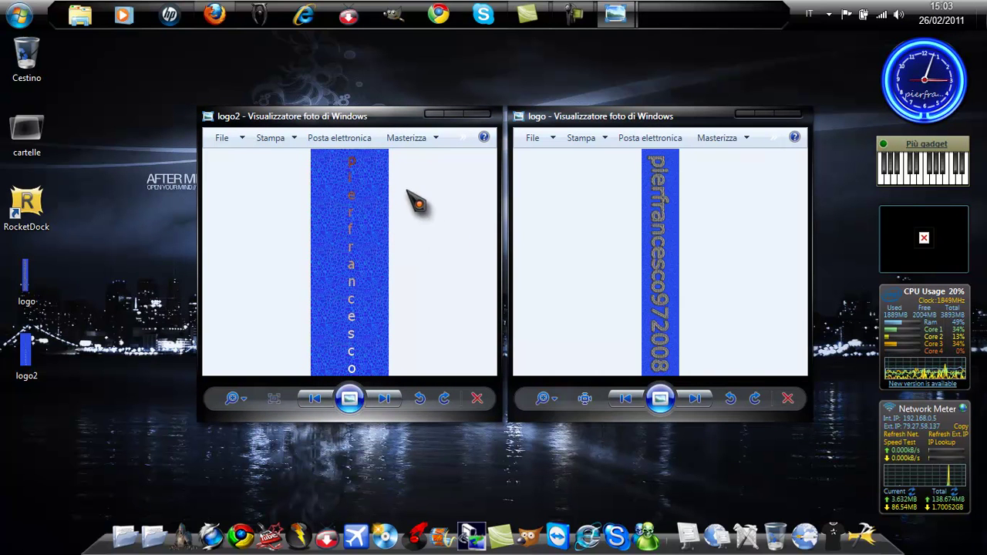